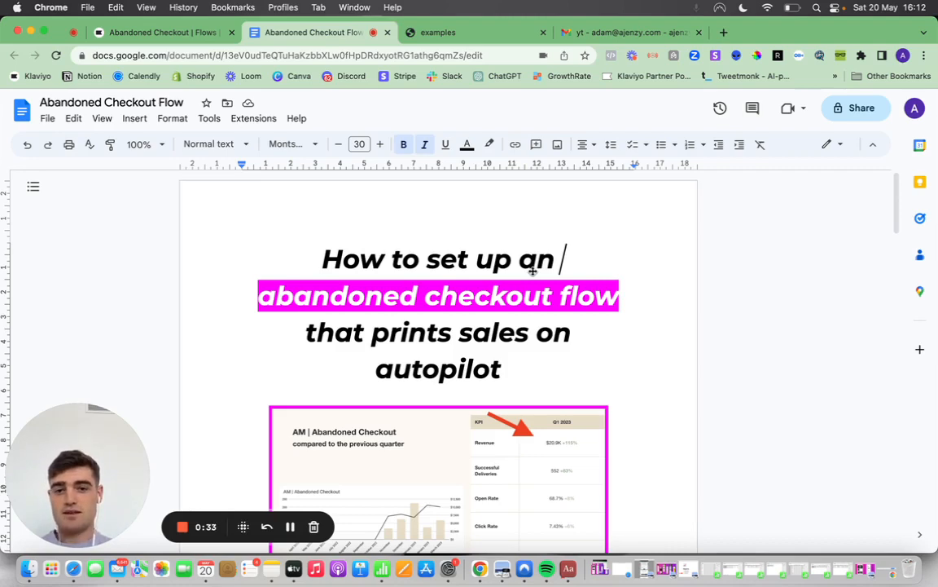
Read through the Abandoned Checkout Flow document, from the title and result screenshots to the list of topics covered.
scroll(533, 272, down, 3)
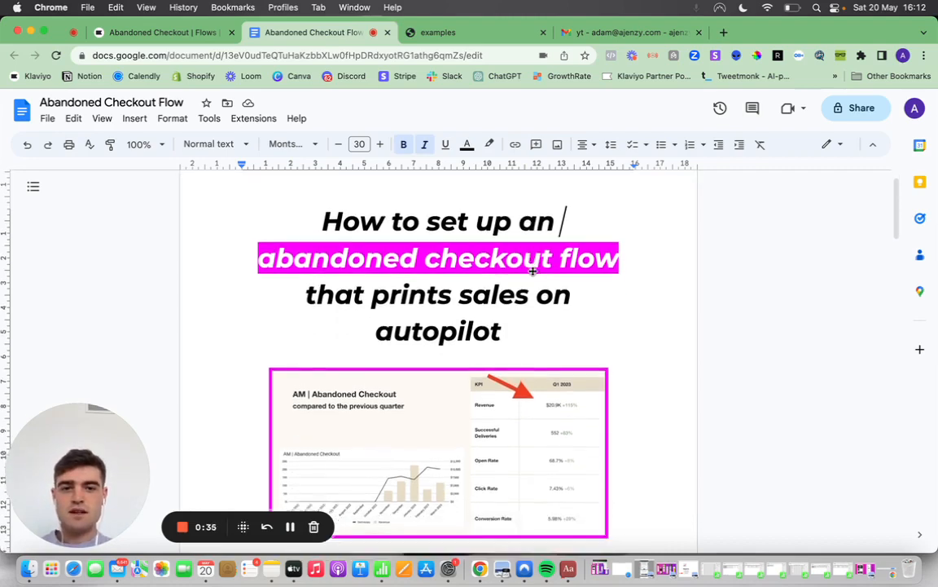
scroll(532, 271, down, 7)
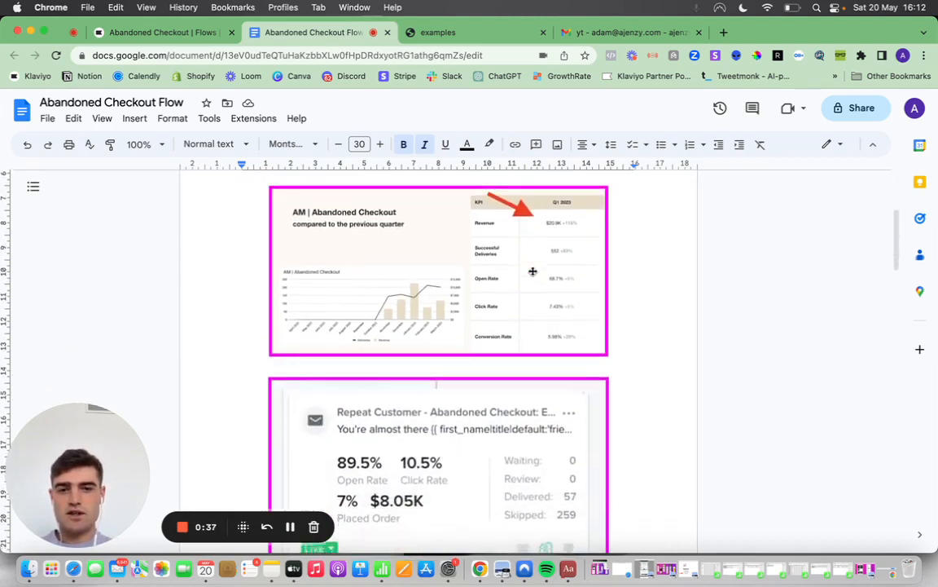
scroll(533, 272, down, 5)
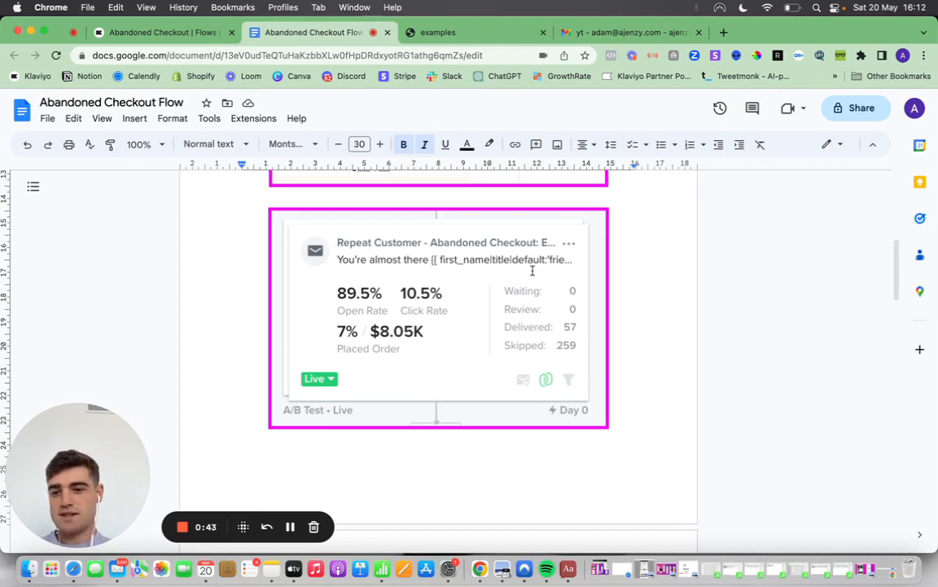
scroll(532, 270, down, 8)
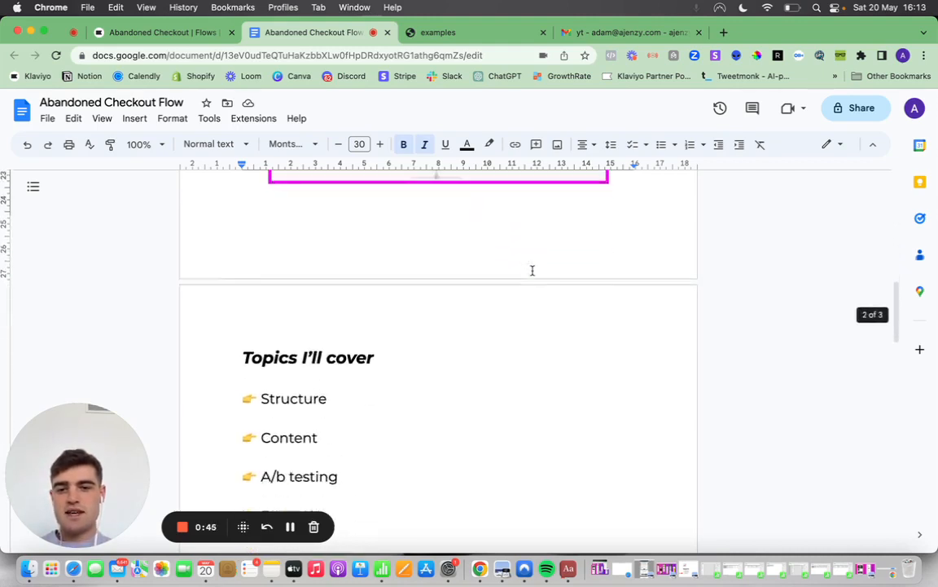
scroll(532, 270, down, 3)
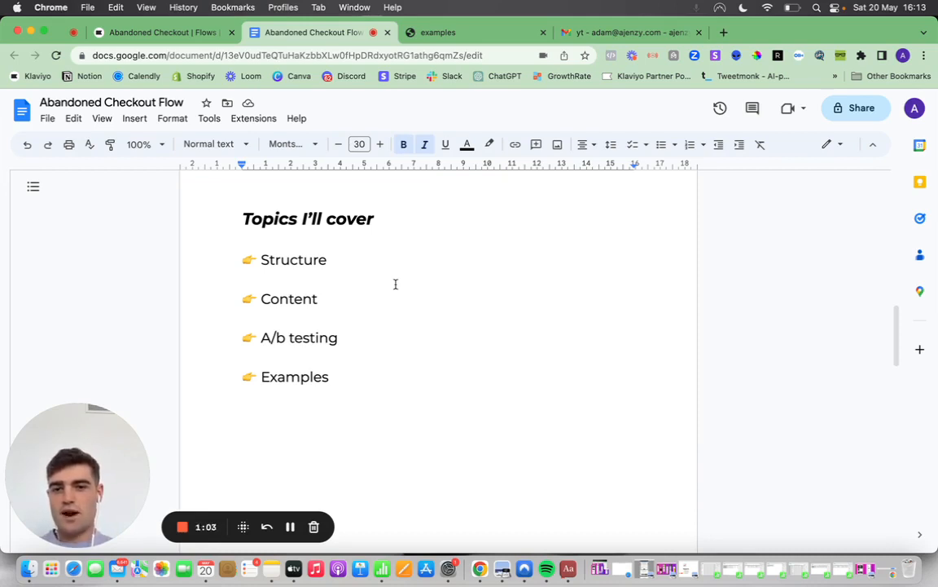
Switch to the Abandoned Checkout flow in Klaviyo and make the Checkout Started metric its trigger.
click(191, 34)
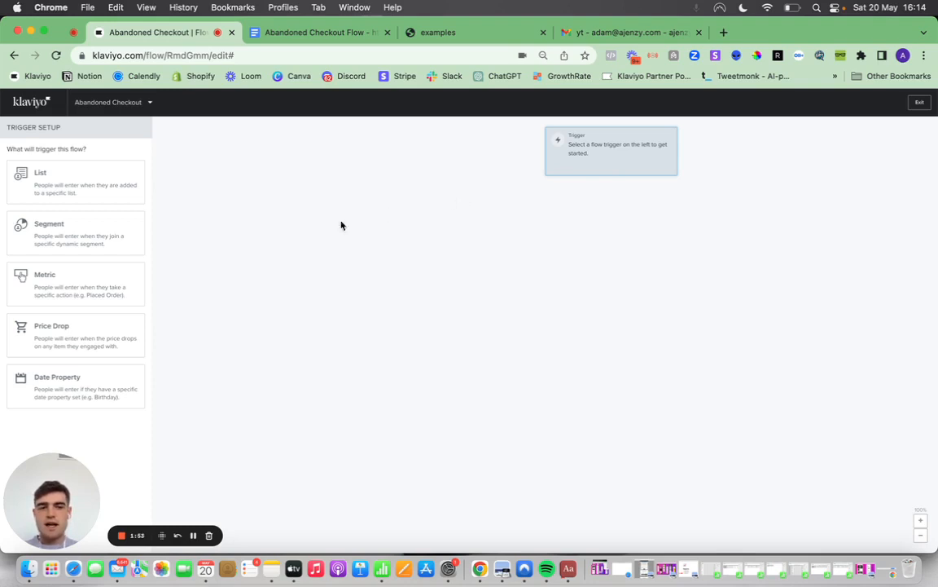
click(110, 270)
click(126, 218)
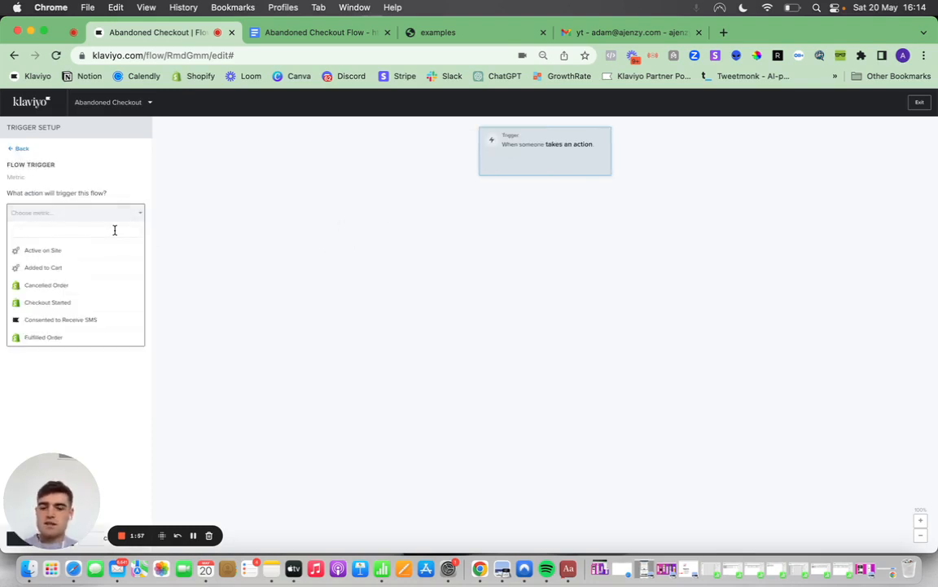
text(che)
click(110, 248)
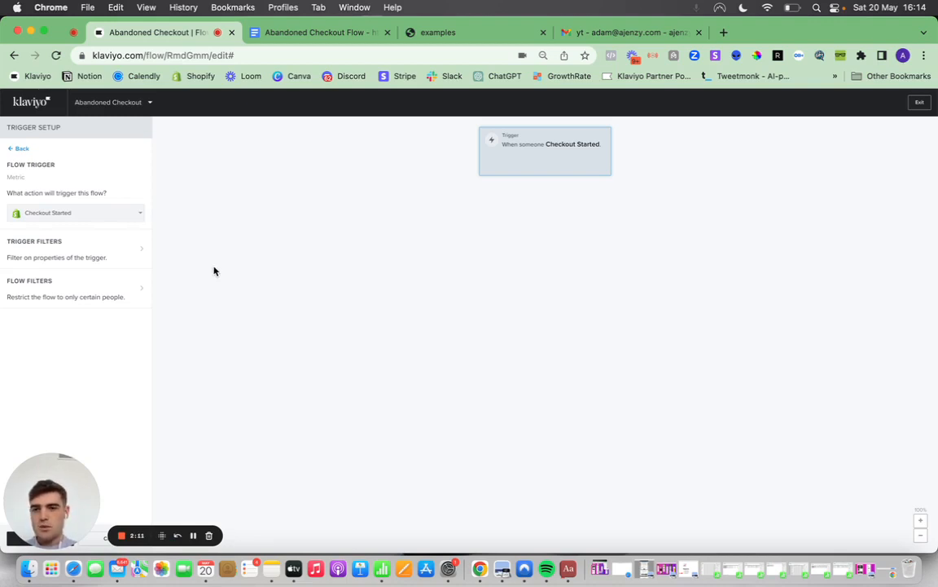
Add a flow filter for people who have Placed Order zero times since starting this flow.
click(139, 285)
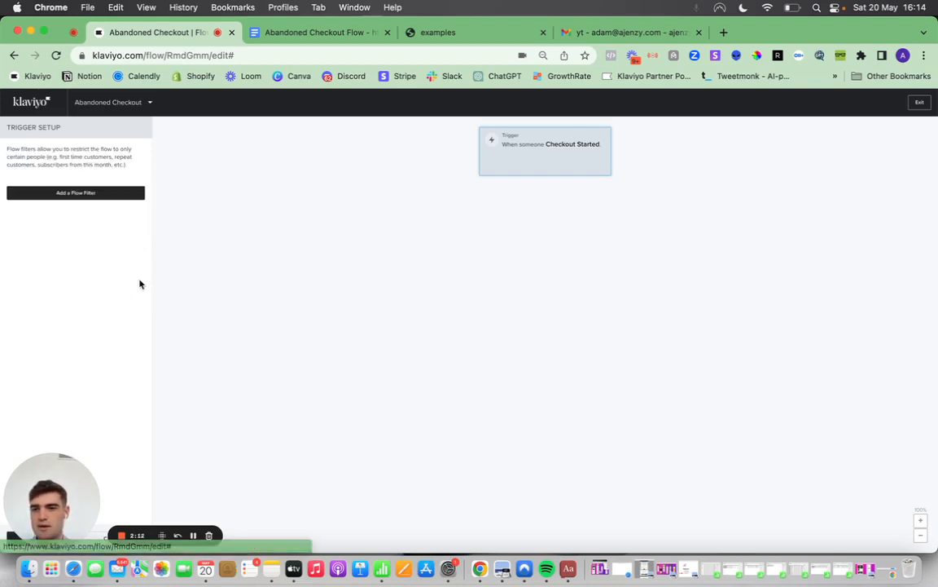
click(98, 197)
click(92, 192)
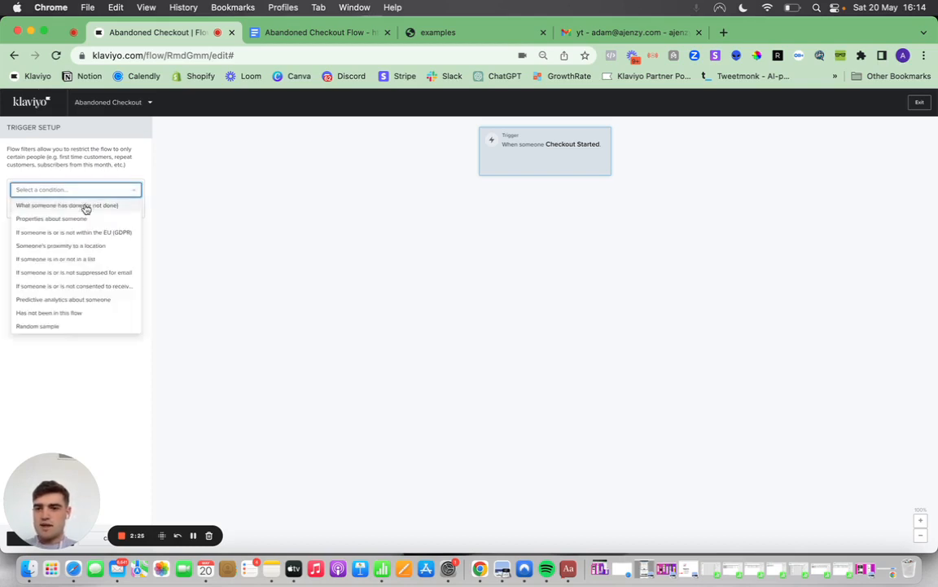
click(86, 205)
click(85, 208)
text(at )
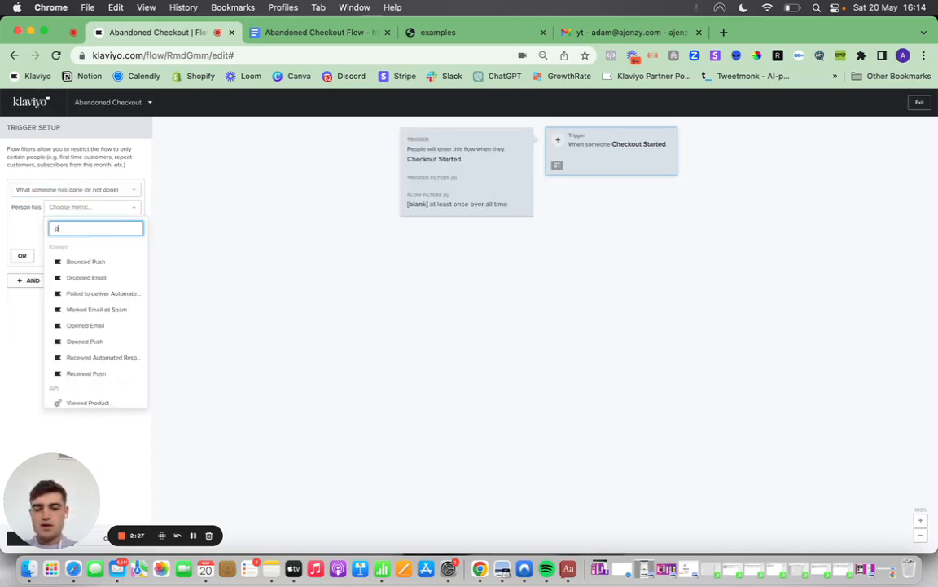
text(lea)
click(78, 260)
click(81, 225)
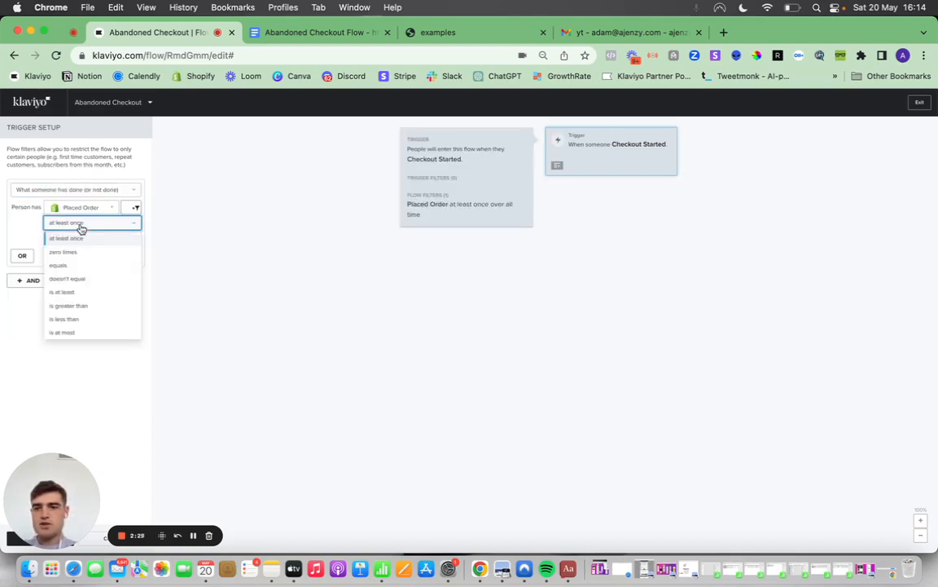
click(72, 252)
click(75, 238)
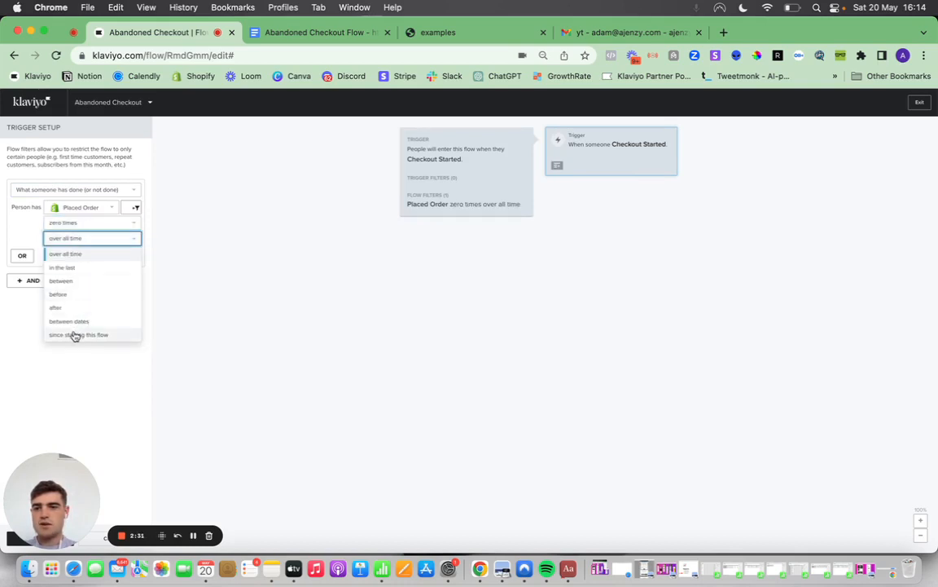
click(74, 335)
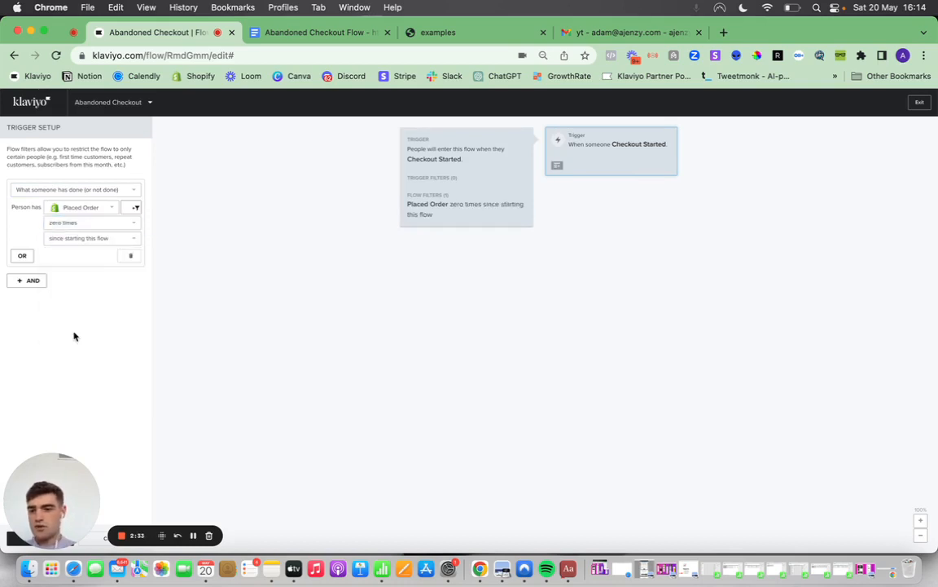
Add an AND flow filter for people not in this flow in the last 14 days, then save and finish the trigger setup.
click(41, 281)
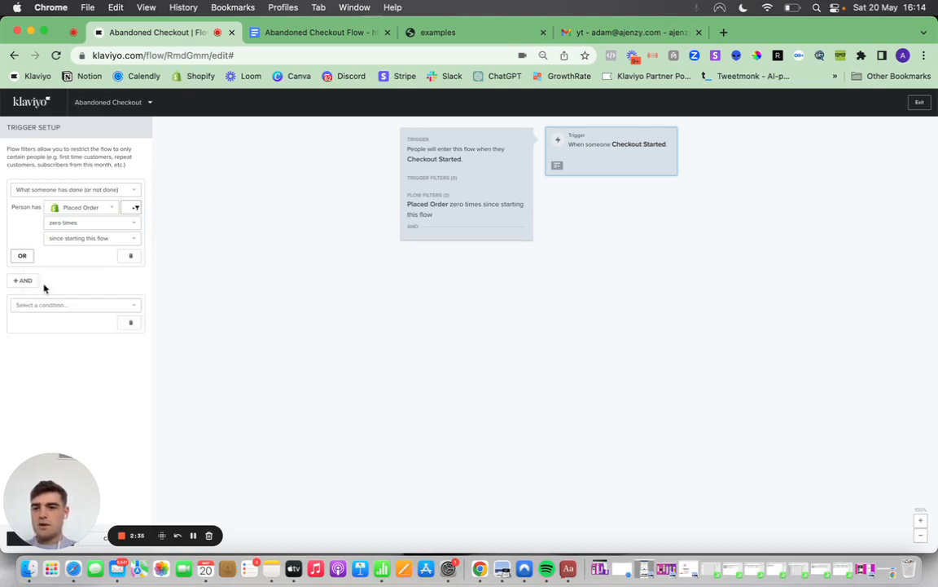
click(94, 304)
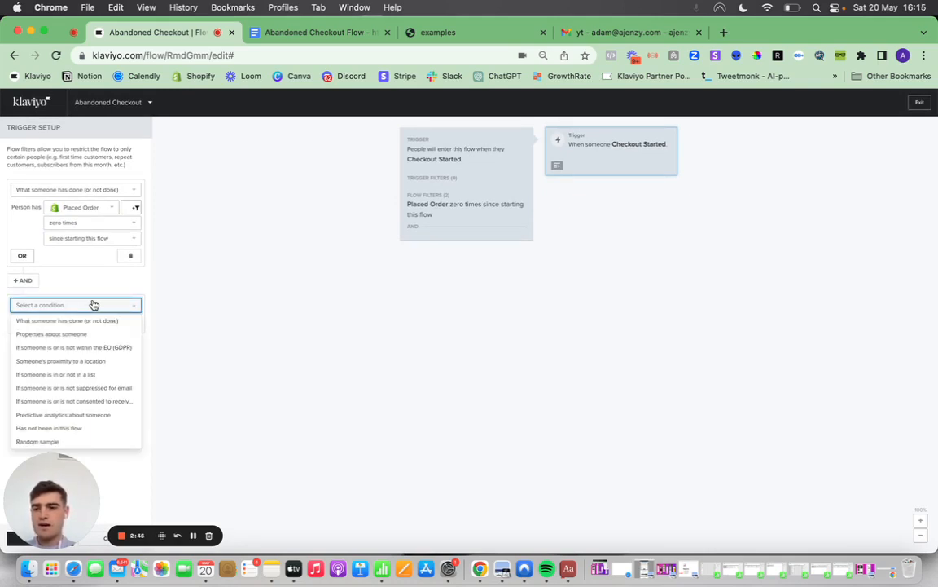
click(49, 428)
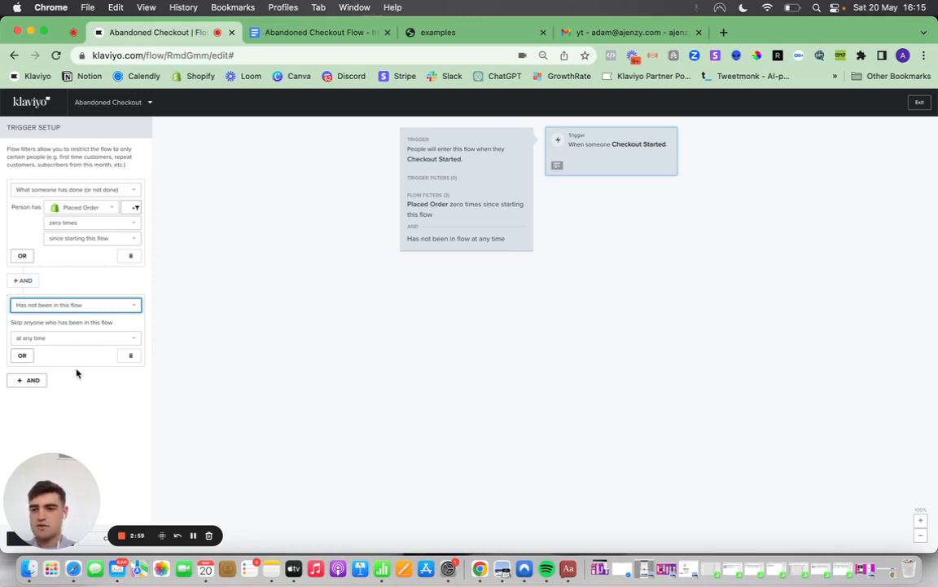
click(77, 340)
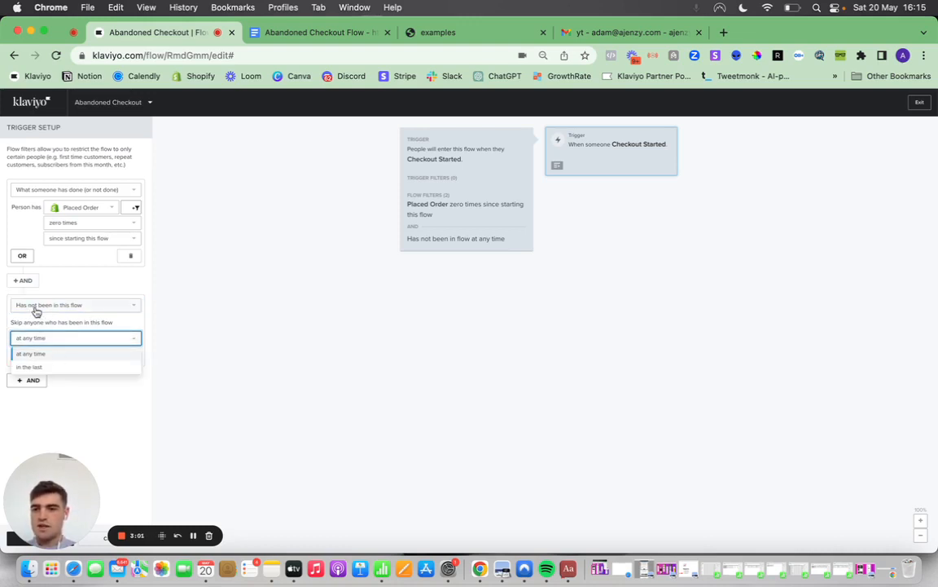
click(33, 366)
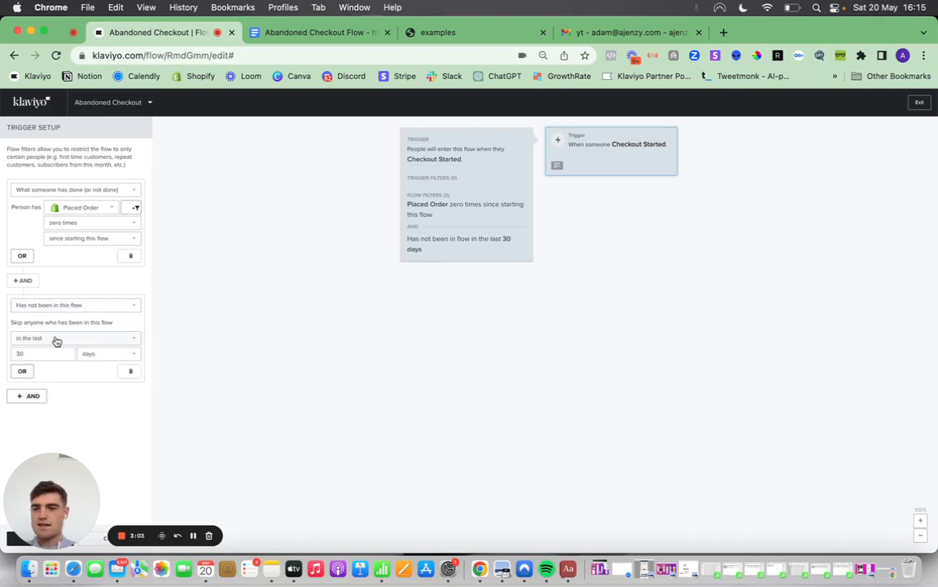
double_click(40, 352)
text(14)
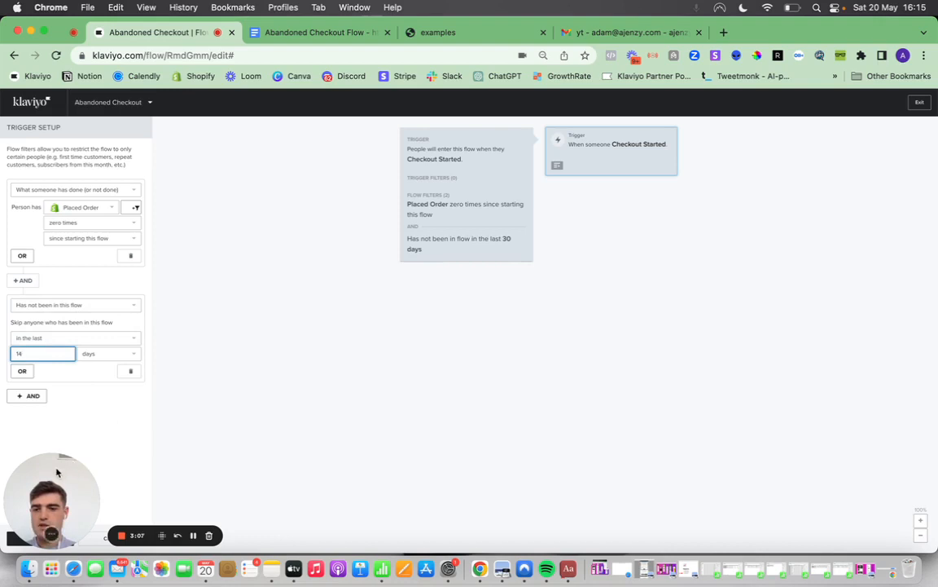
drag(56, 472, 79, 414)
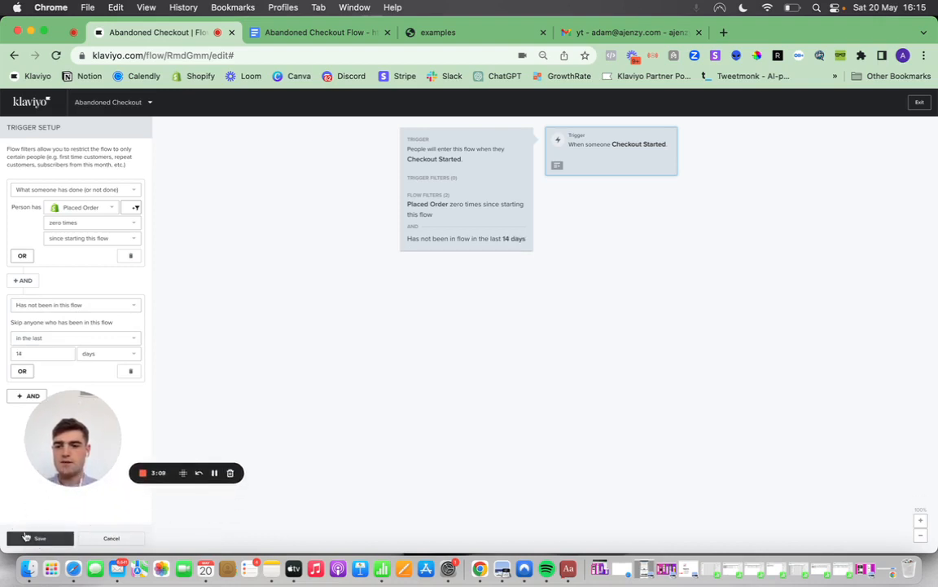
click(26, 537)
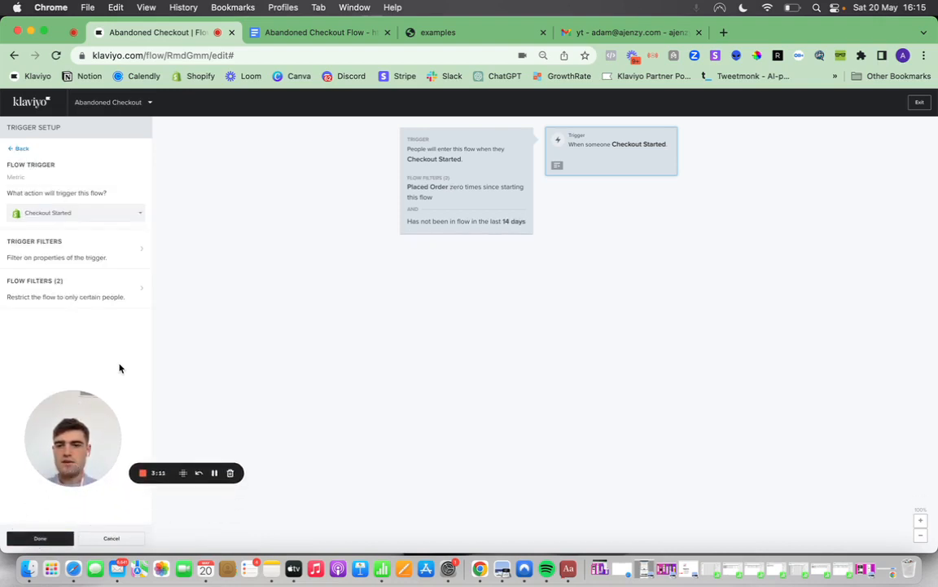
click(36, 535)
drag(74, 423, 53, 486)
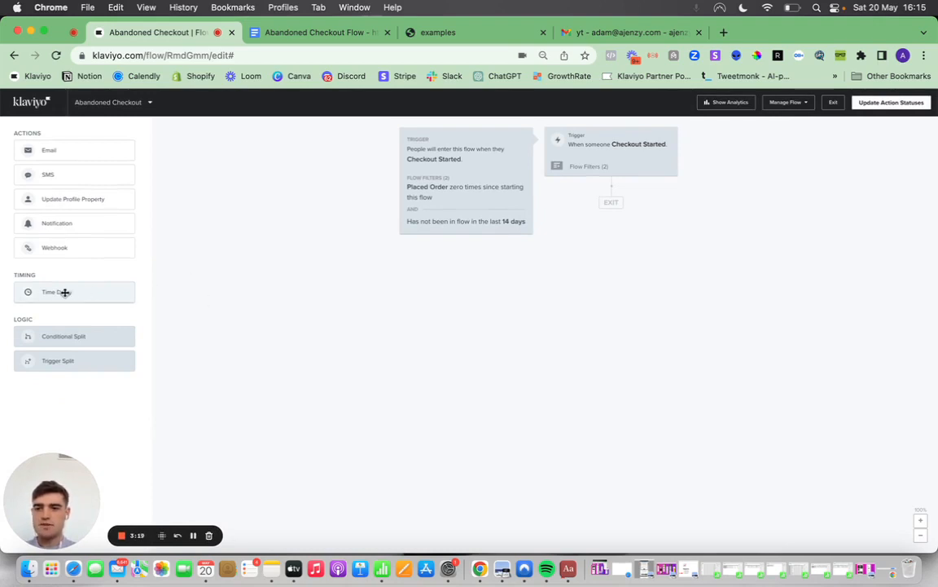
Insert a time delay directly after the trigger, set it to 45 minutes and save it.
drag(64, 291, 604, 199)
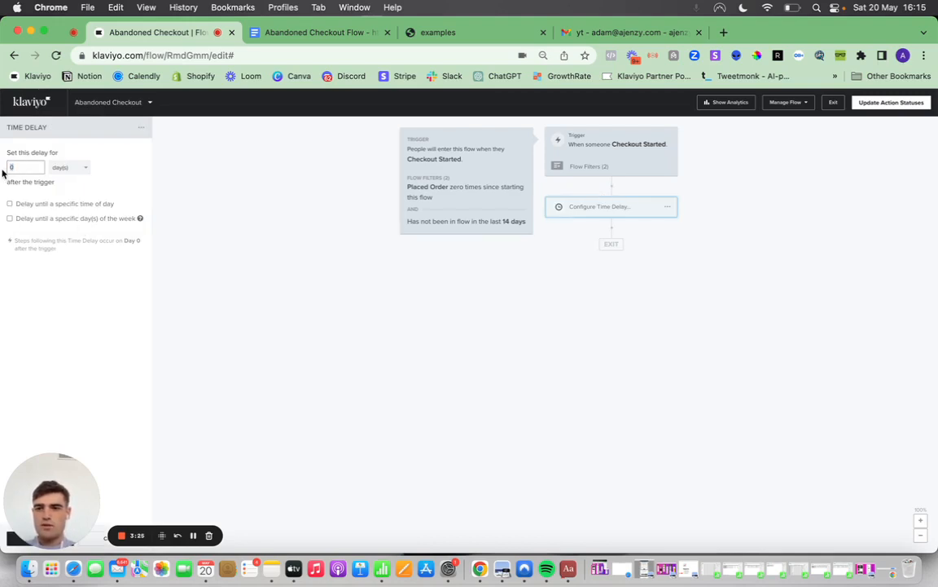
text(45)
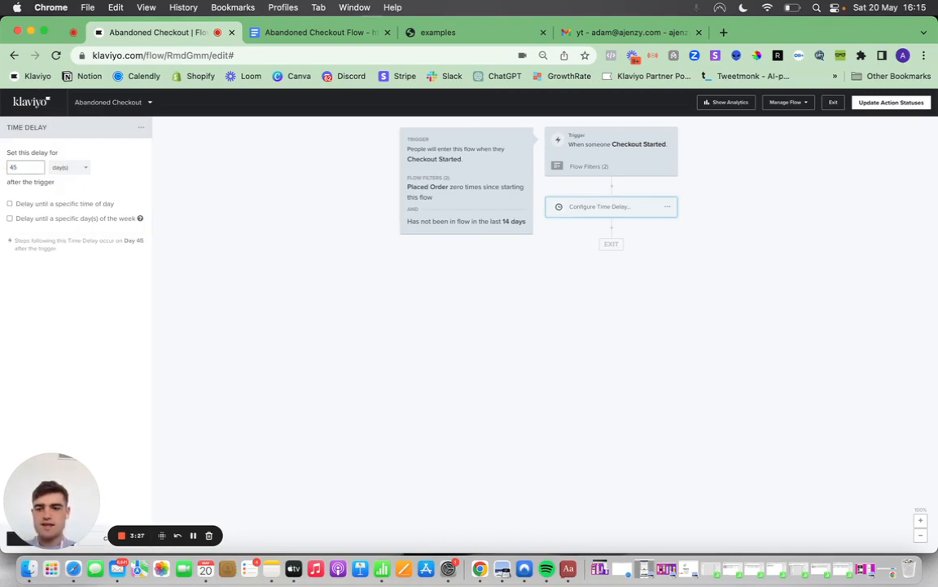
click(75, 167)
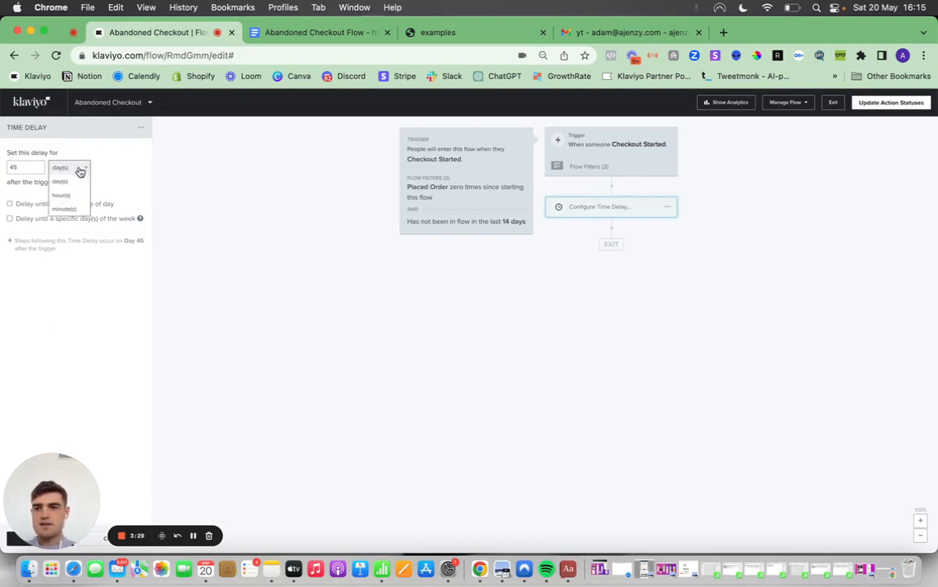
click(71, 190)
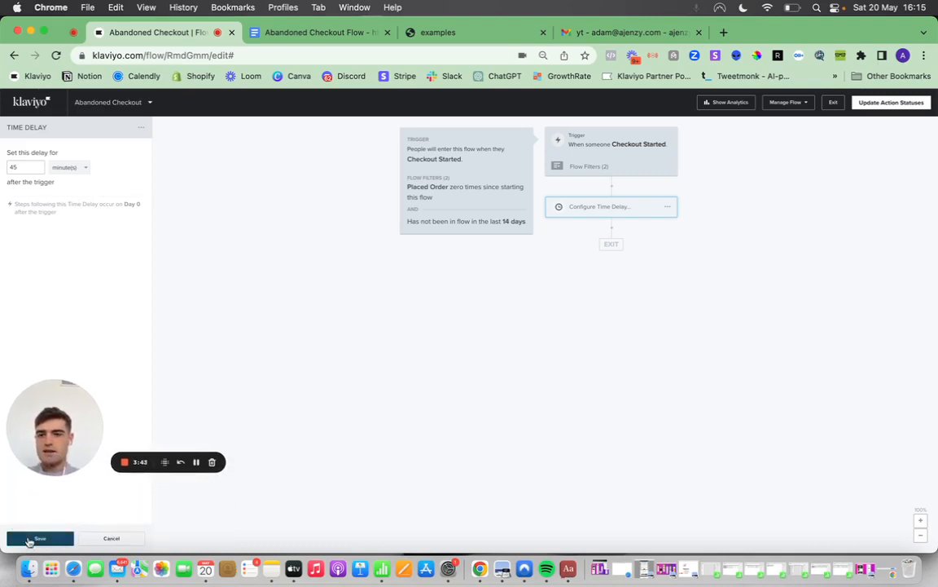
click(38, 537)
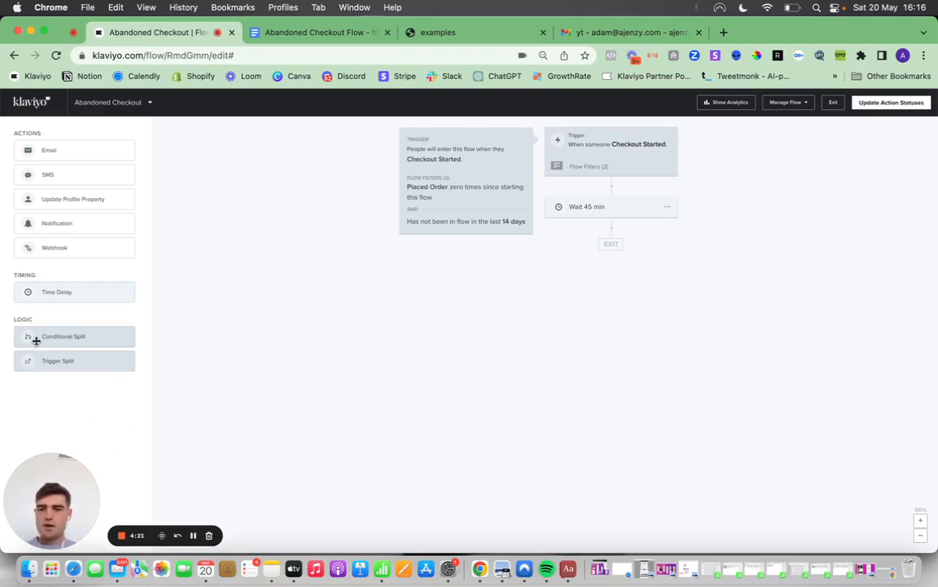
Add a conditional split below the 45-minute delay for people who have Placed Order zero times over all time, and save it.
drag(35, 340, 585, 247)
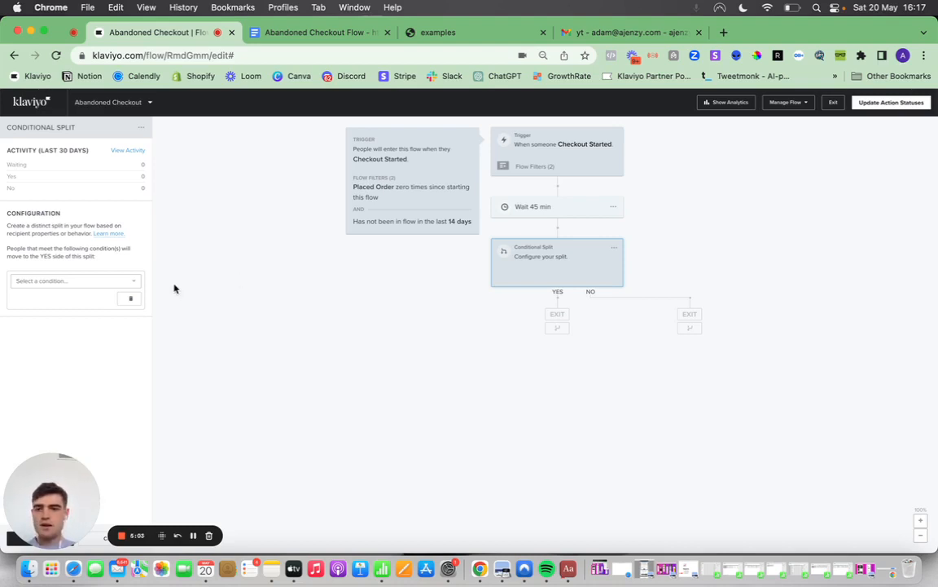
click(121, 280)
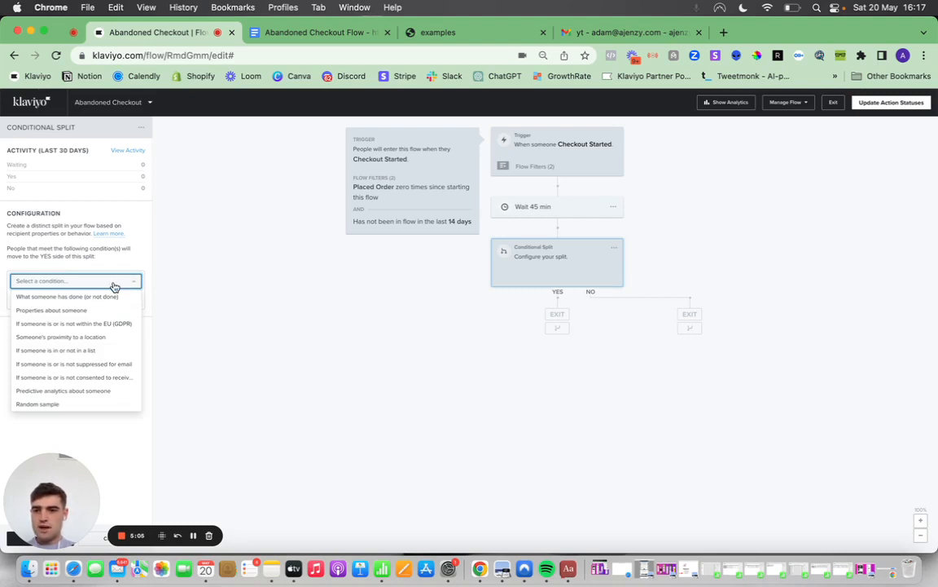
click(94, 296)
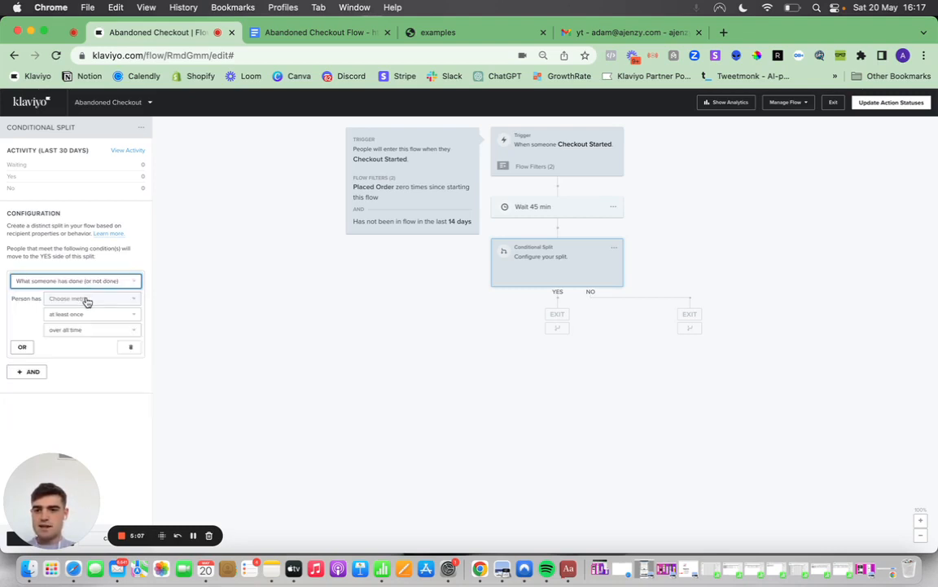
click(81, 319)
text(pla)
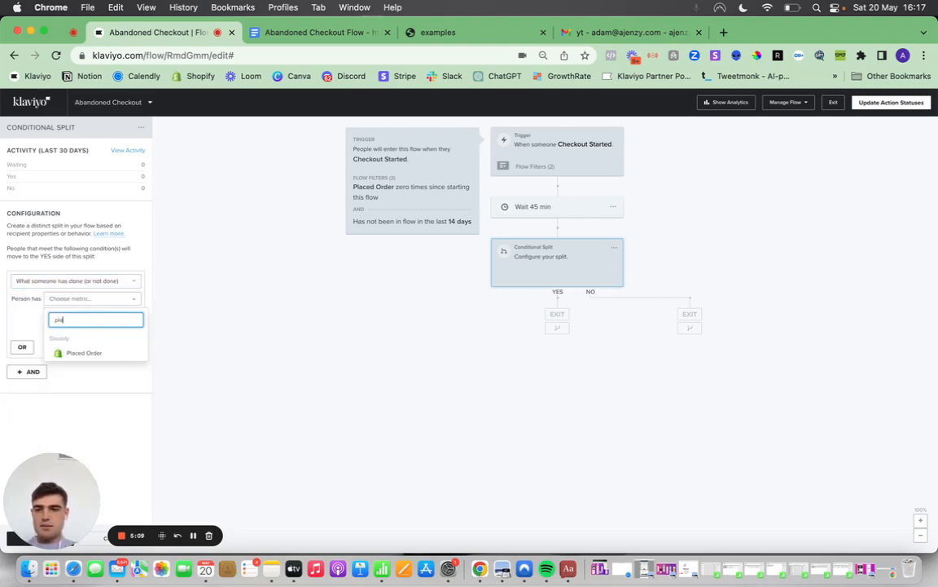
click(79, 351)
click(84, 317)
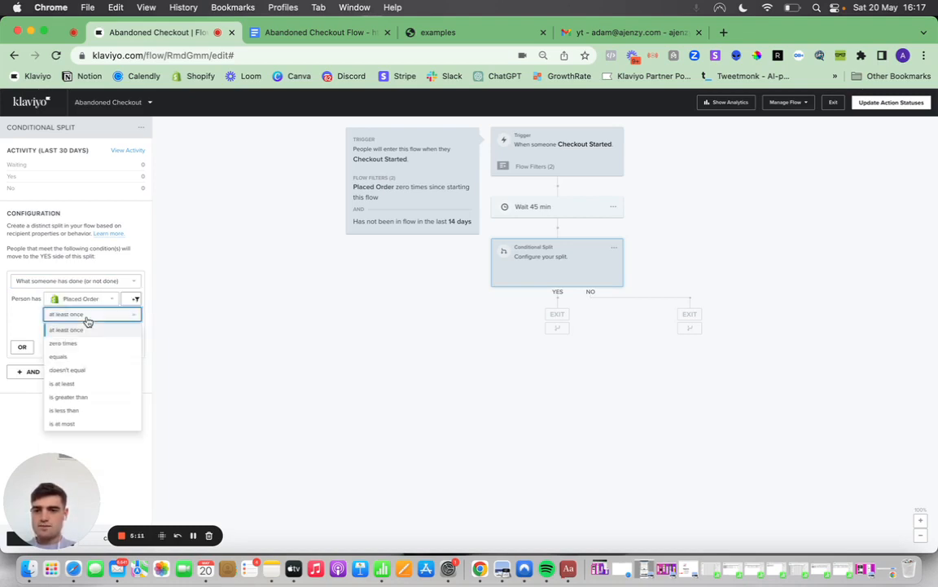
click(79, 345)
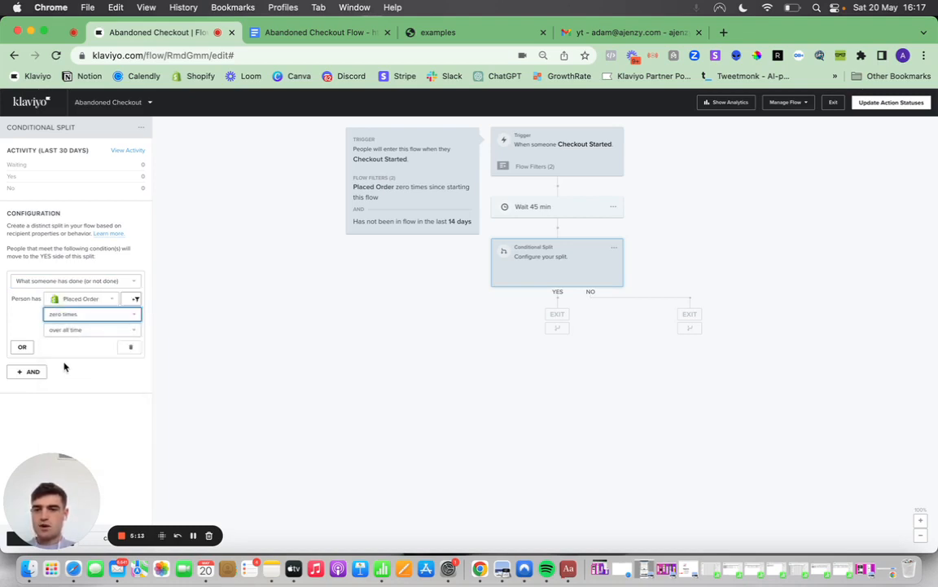
drag(46, 471, 59, 402)
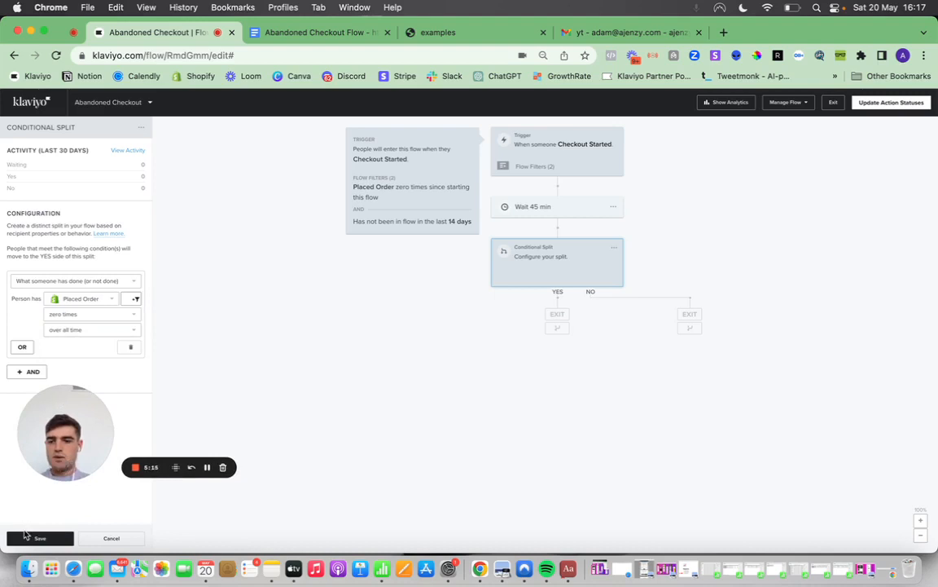
click(25, 536)
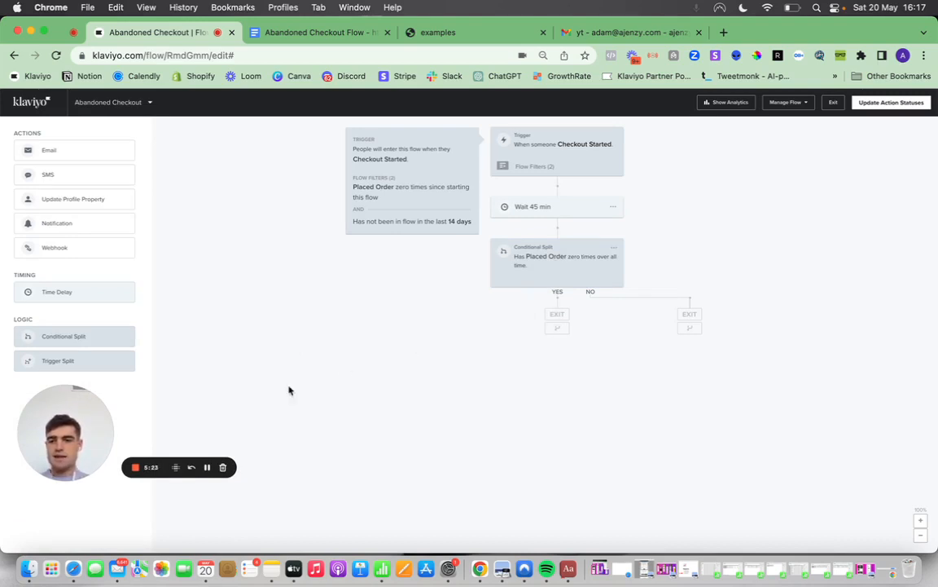
Add one email to the YES branch and one email to the NO branch of the conditional split.
drag(78, 402, 65, 460)
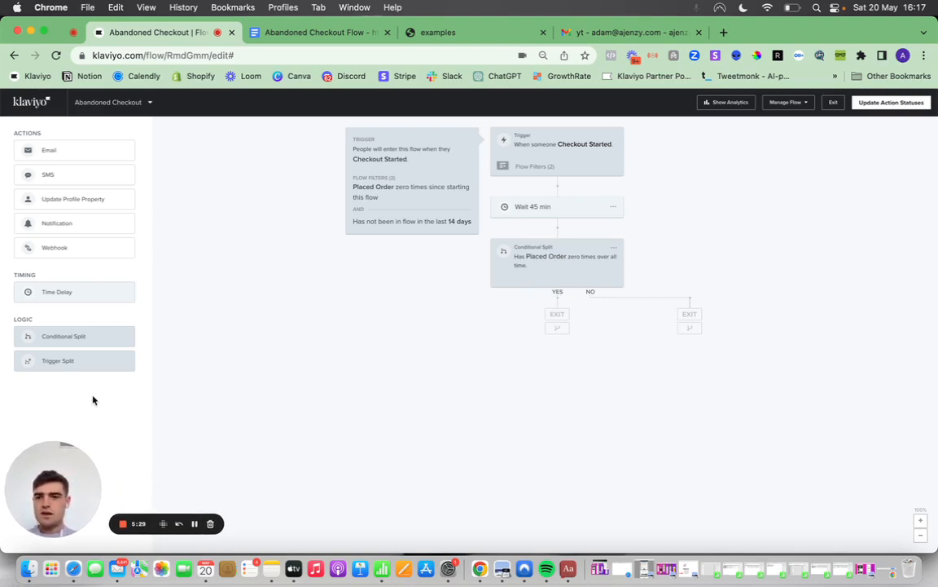
drag(55, 148, 539, 320)
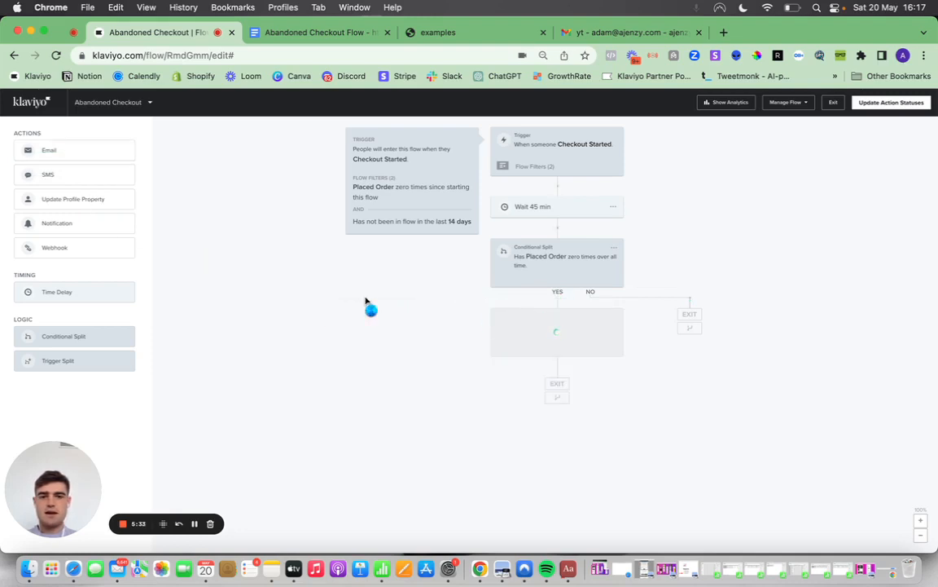
drag(65, 155, 683, 327)
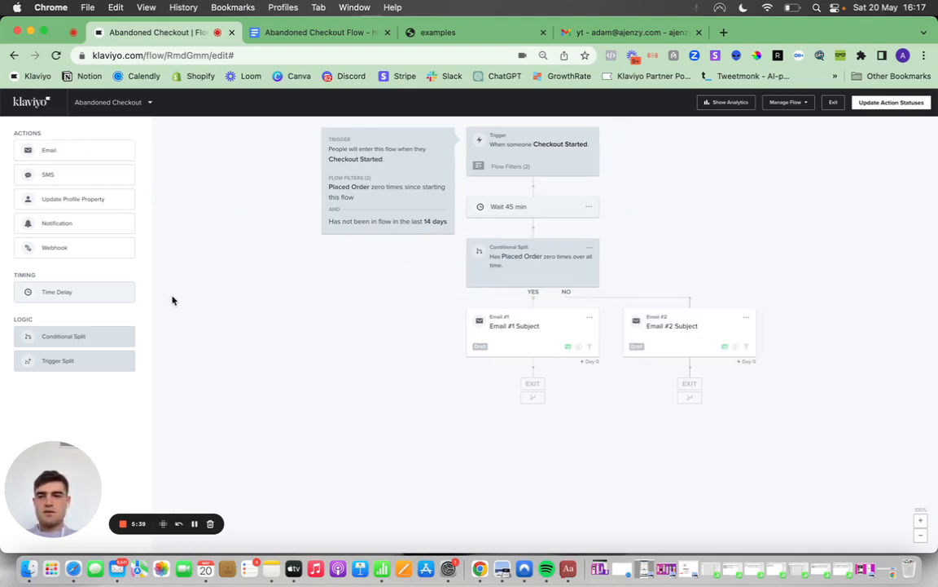
Add a time delay below the YES branch email, then clone it and place the copy below the NO branch email.
drag(85, 294, 530, 385)
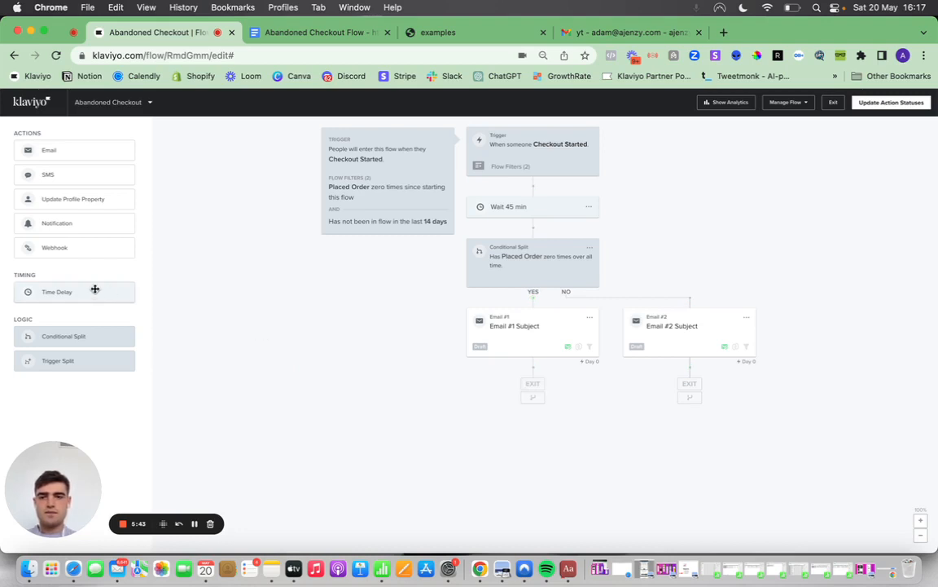
mouse_move(92, 291)
mouse_down()
mouse_move(179, 300)
mouse_move(570, 388)
mouse_up()
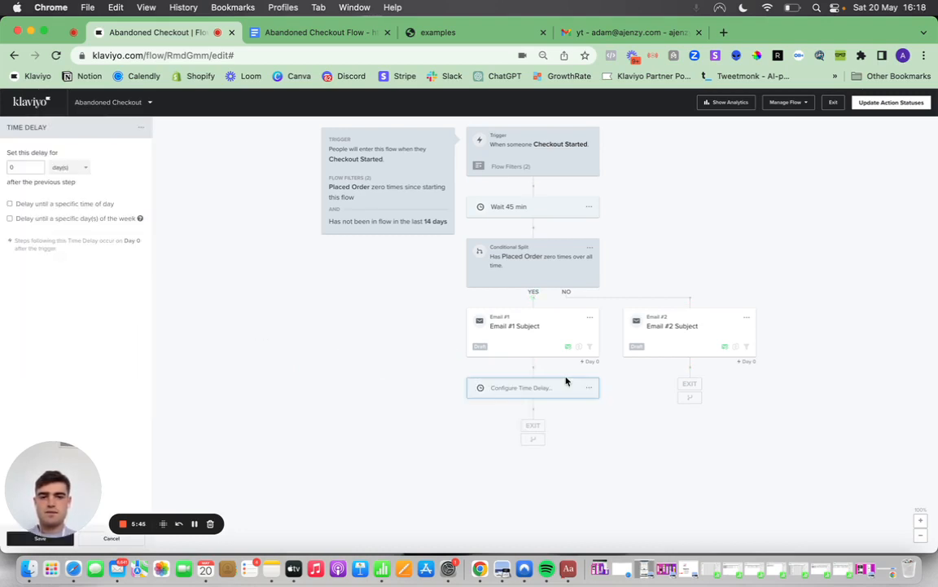
click(589, 388)
click(592, 398)
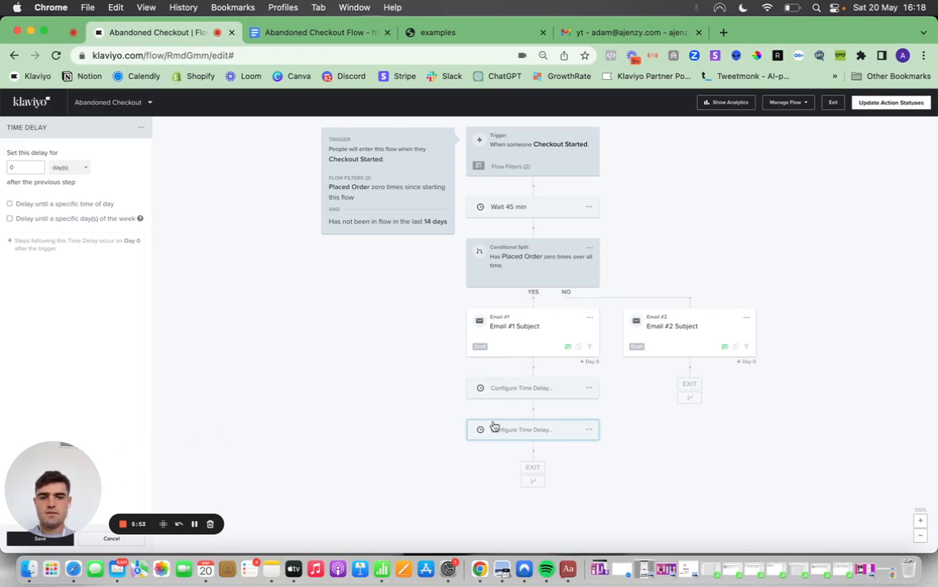
mouse_move(499, 429)
mouse_down()
mouse_move(658, 389)
mouse_move(666, 373)
mouse_move(607, 340)
mouse_up()
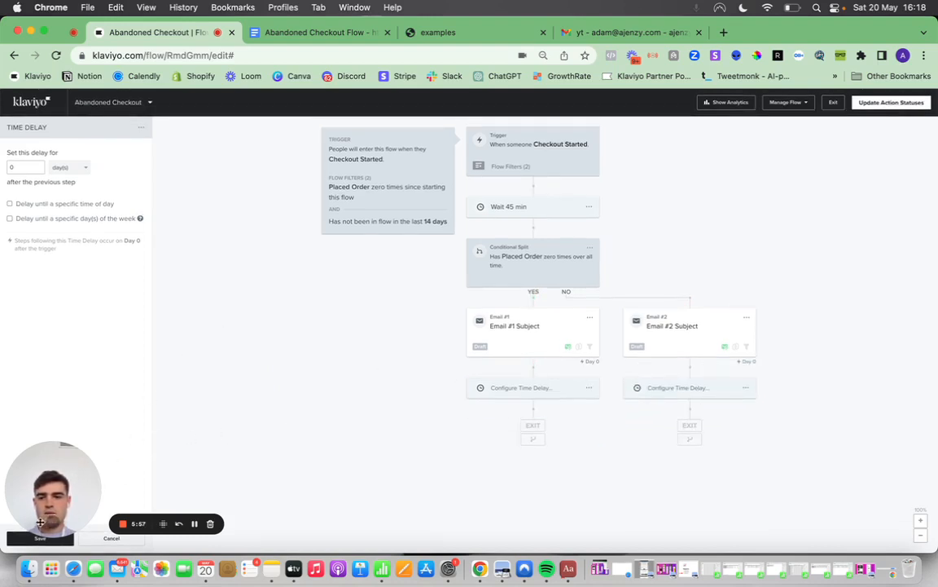
click(13, 539)
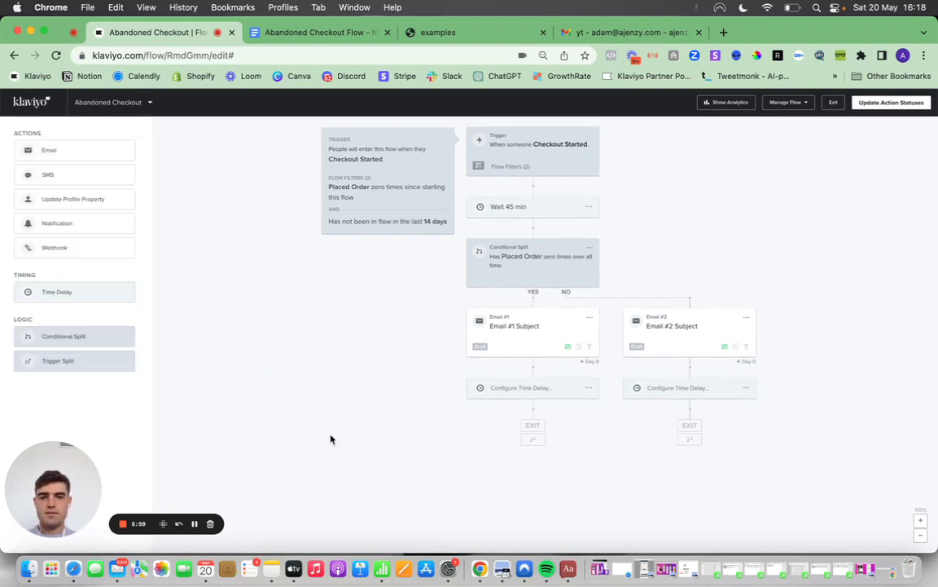
Set the time delay in the YES branch to 1 day and save it.
click(538, 387)
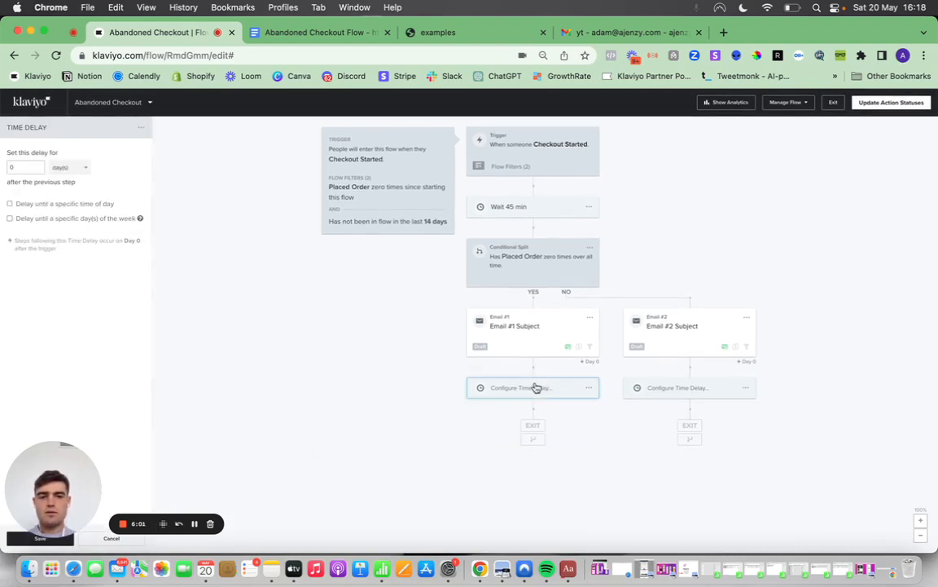
click(16, 168)
key(BackSpace)
text(1)
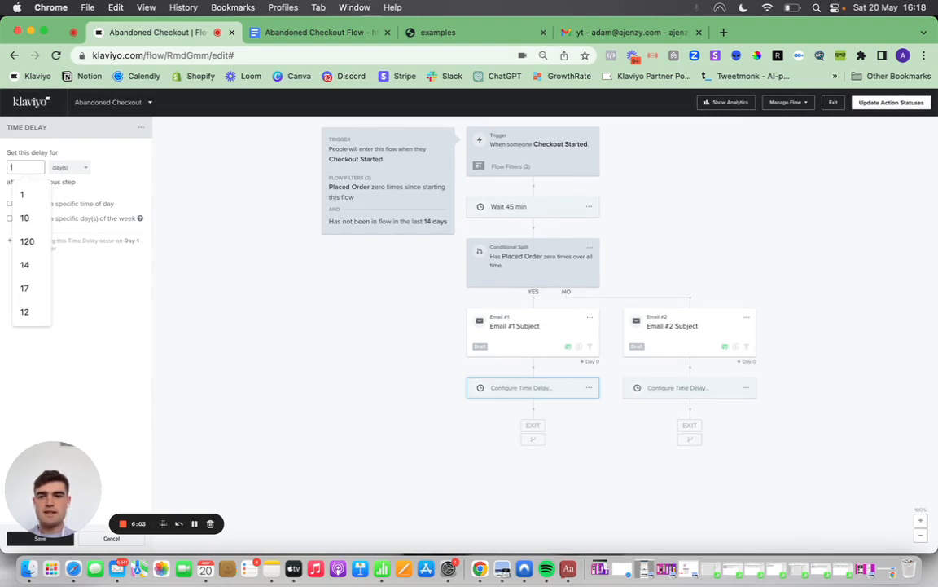
click(20, 194)
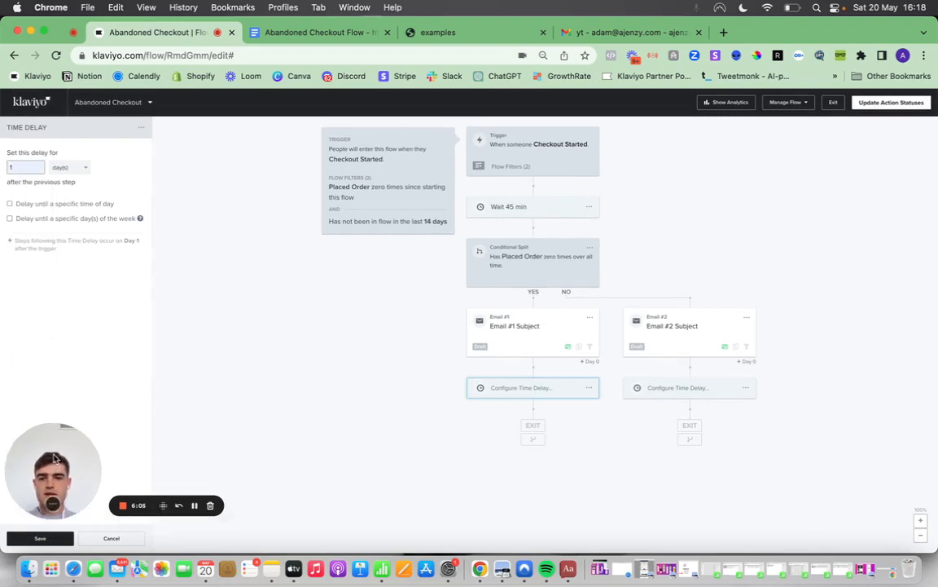
click(35, 538)
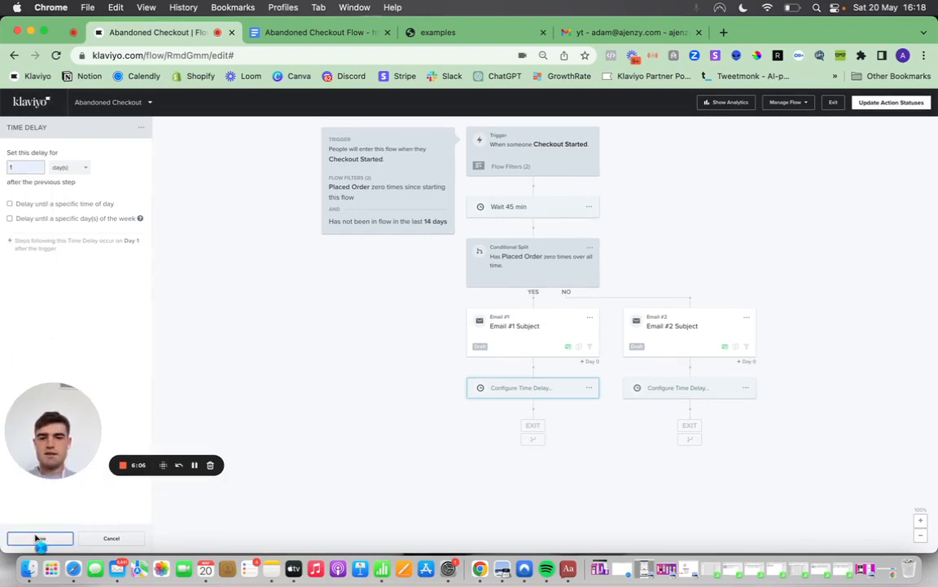
Set the time delay in the NO branch to 1 day and save it.
click(675, 392)
click(24, 167)
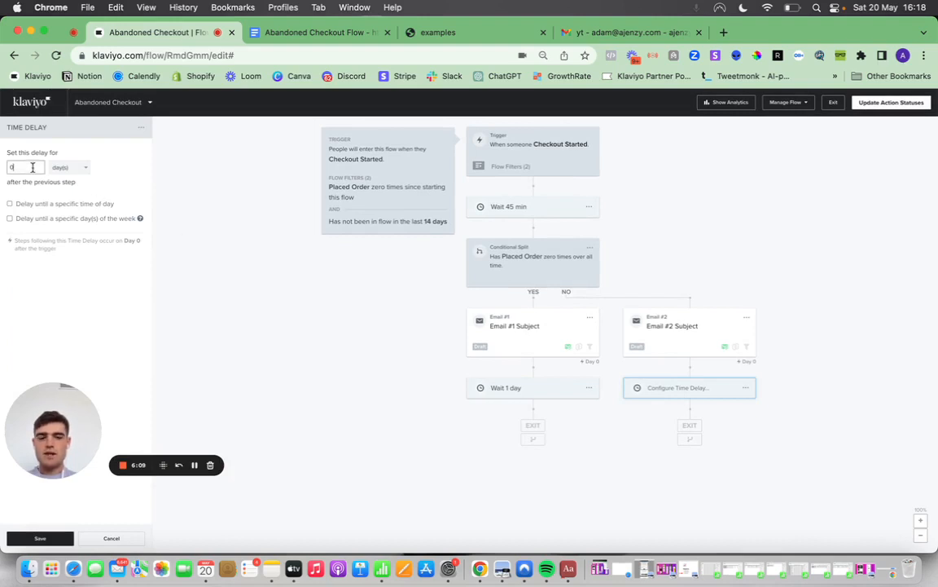
key(BackSpace)
text(1)
click(28, 194)
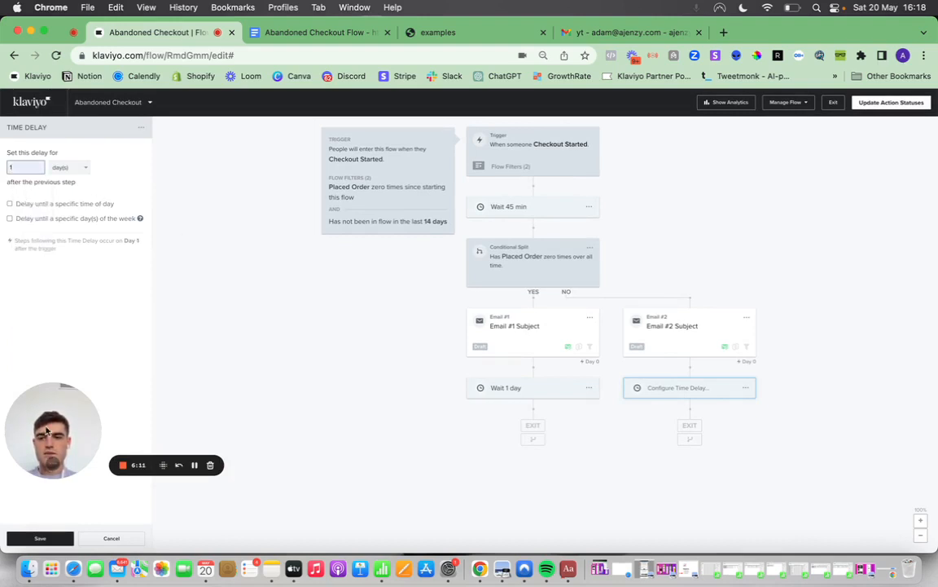
click(18, 539)
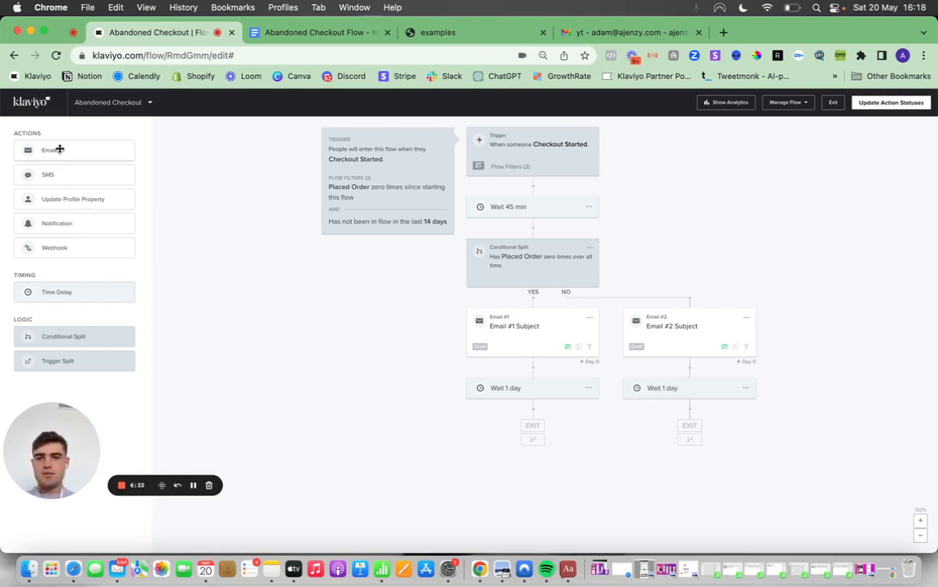
Add a second email after the YES branch delay, then clone the 1-day delay and place the copy below that email.
drag(59, 149, 507, 419)
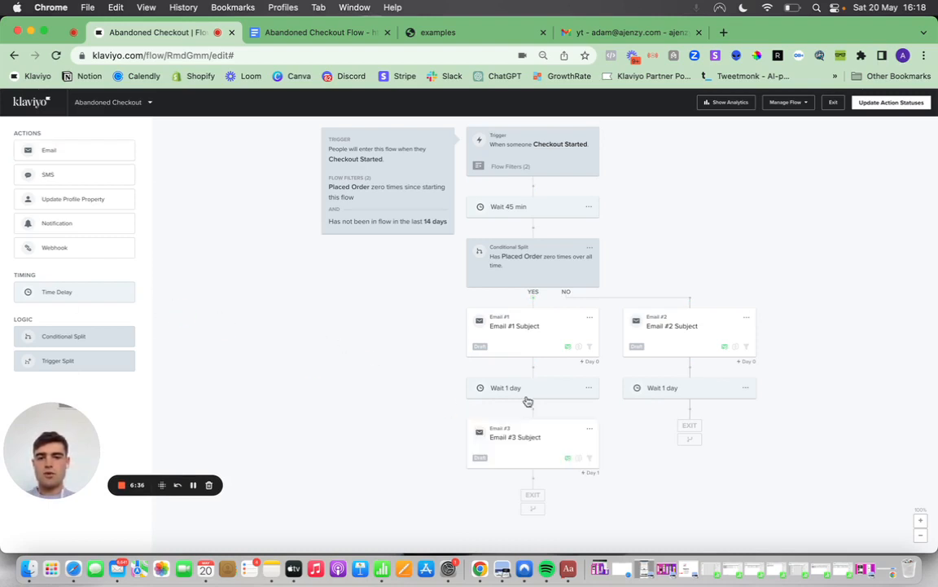
click(589, 389)
click(589, 397)
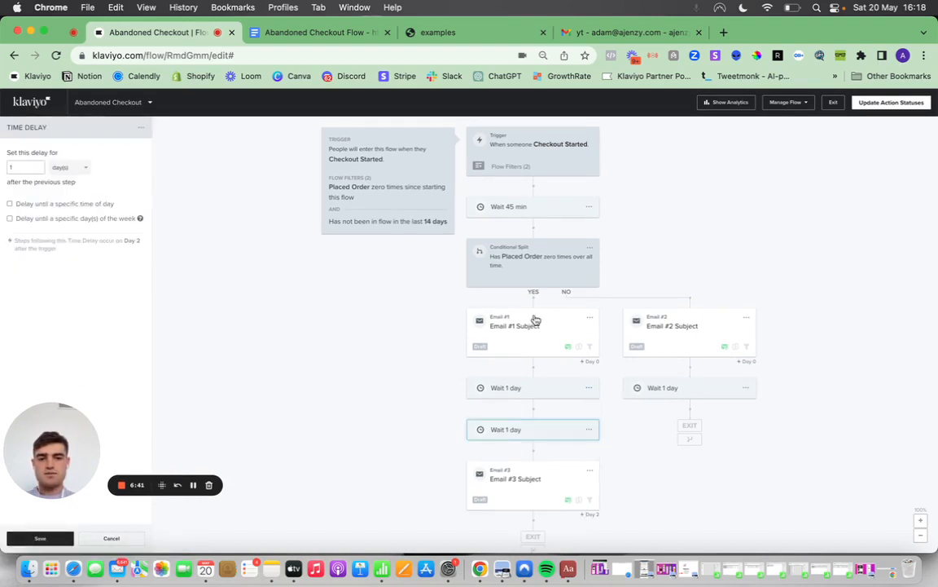
mouse_move(524, 417)
mouse_down()
mouse_move(532, 515)
mouse_move(532, 501)
mouse_up()
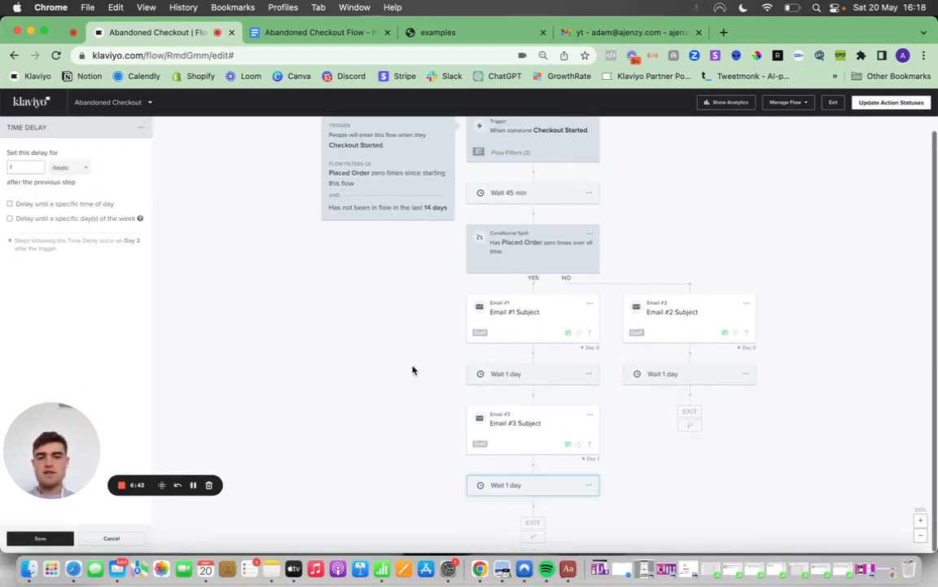
Clone Email #3 in the YES branch and place the copy after the second 1-day delay.
click(590, 414)
click(600, 435)
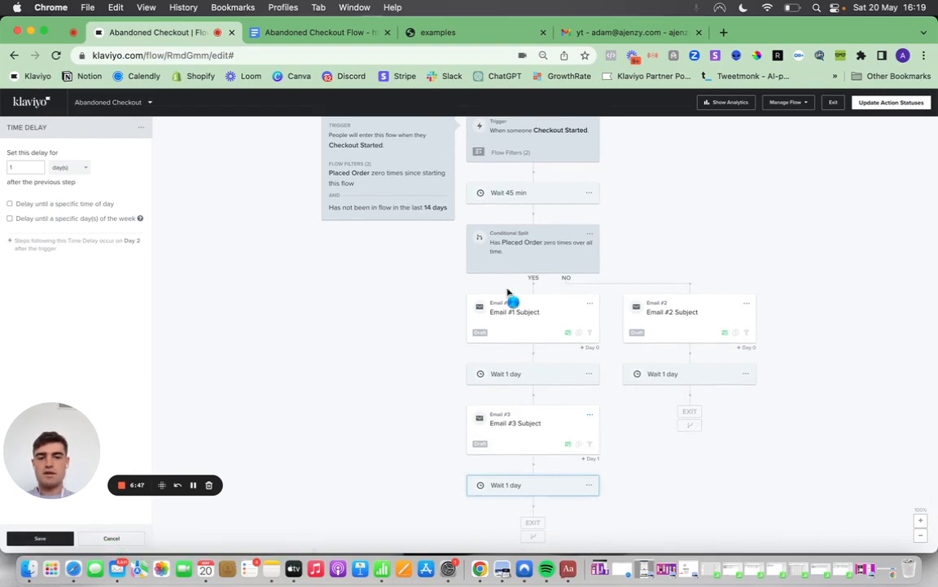
scroll(392, 289, down, 2)
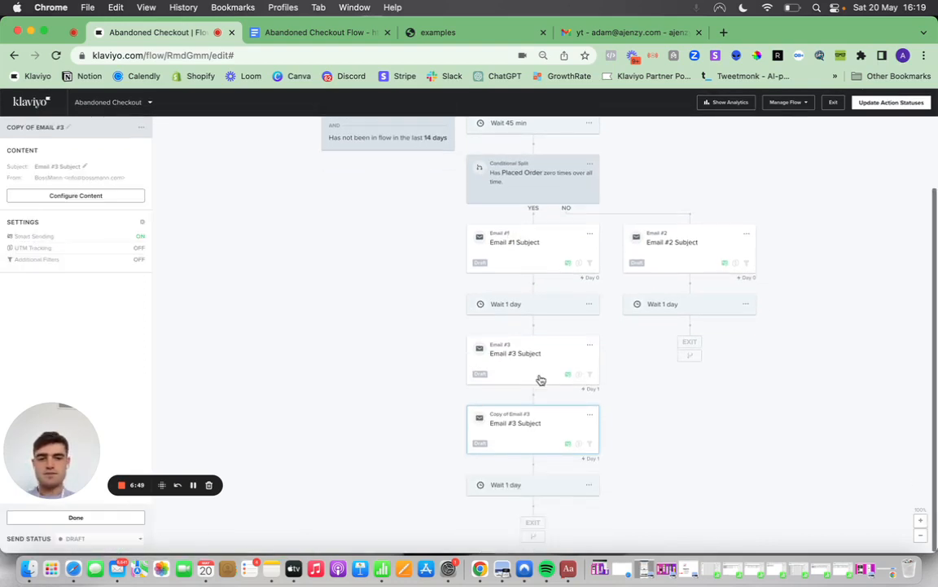
drag(530, 424, 535, 502)
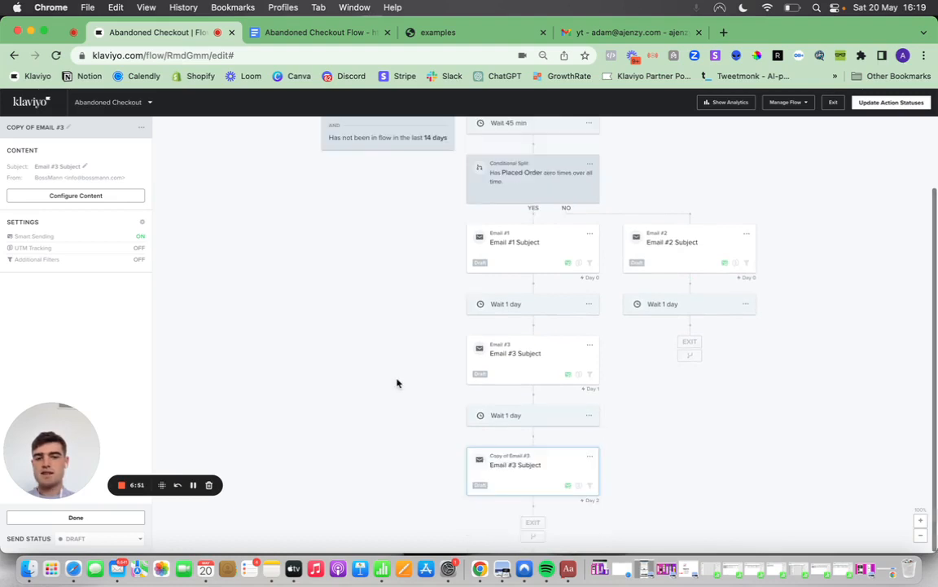
Clone the second YES branch delay to the end of that branch, save it, and add a new email after it.
click(589, 416)
mouse_move(591, 424)
mouse_down()
mouse_move(337, 338)
mouse_move(366, 299)
mouse_up()
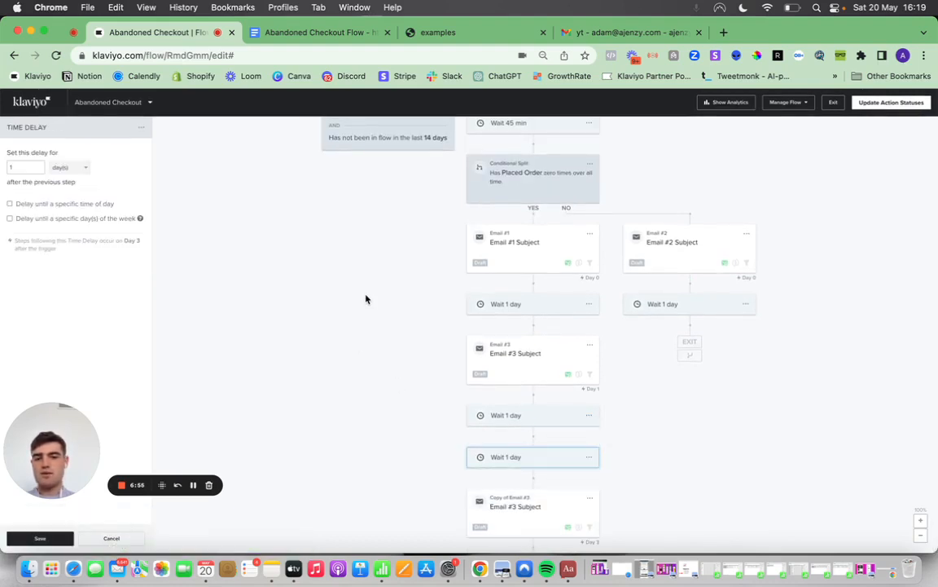
scroll(366, 300, down, 2)
drag(524, 417, 531, 515)
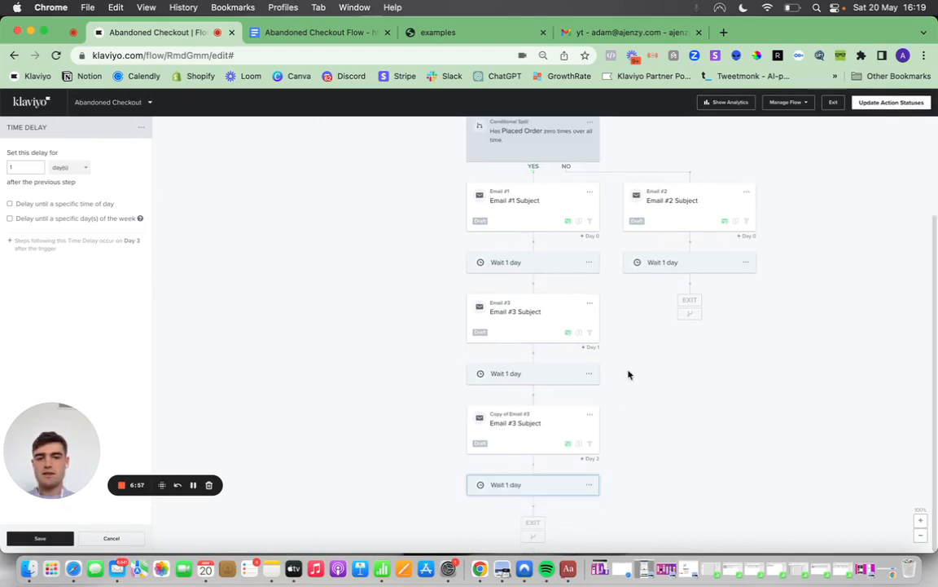
click(61, 542)
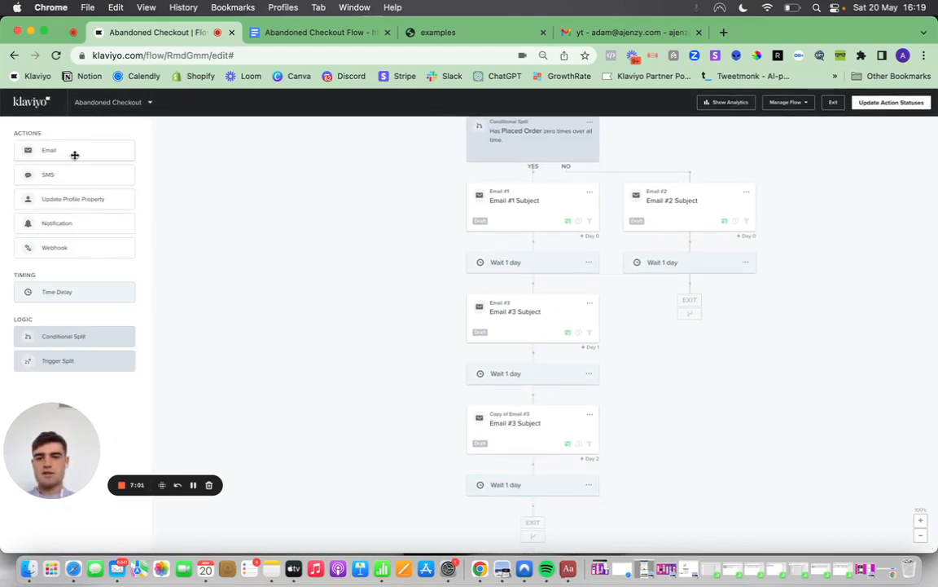
drag(75, 154, 522, 492)
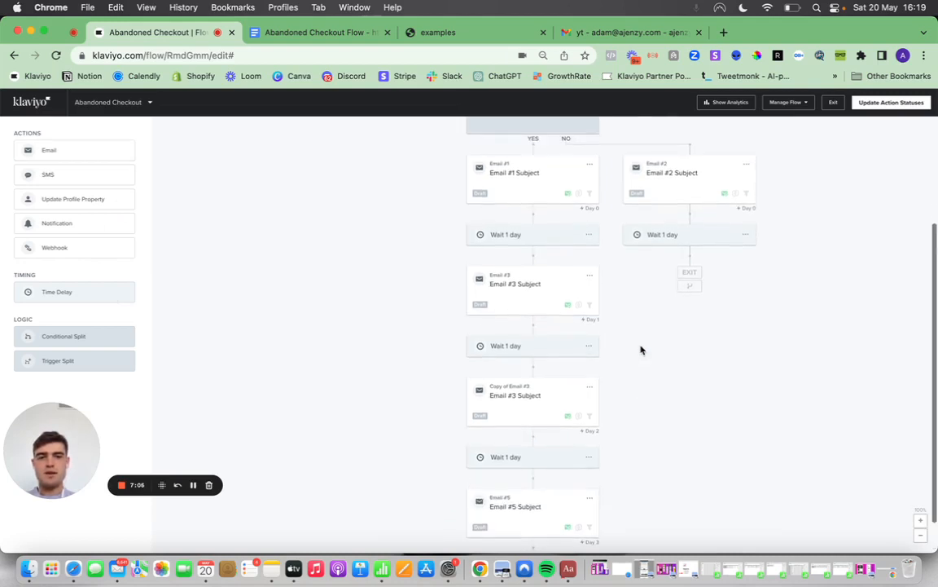
Clone Email #3 again and place the copy below the 1-day delay in the NO branch.
scroll(642, 350, up, 3)
click(590, 319)
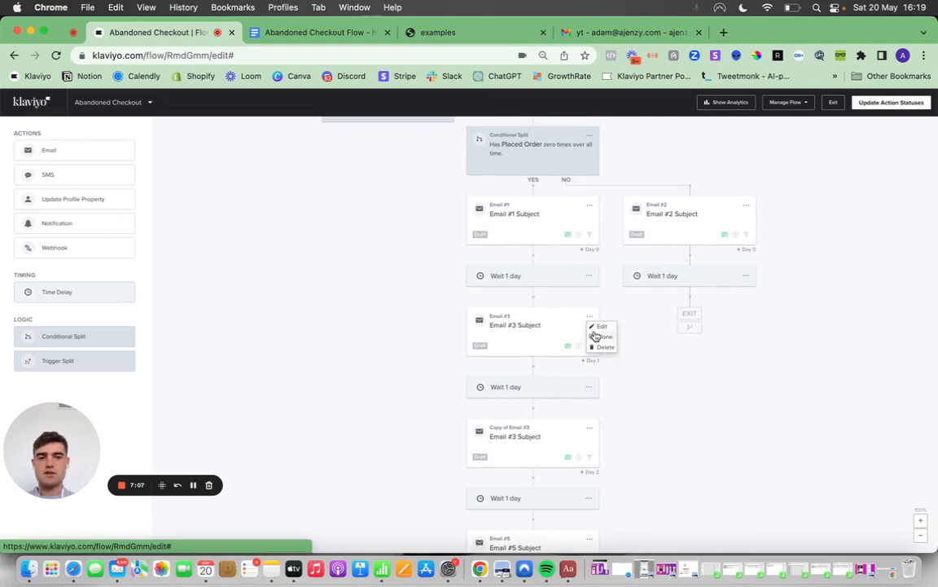
click(595, 344)
drag(549, 373, 702, 308)
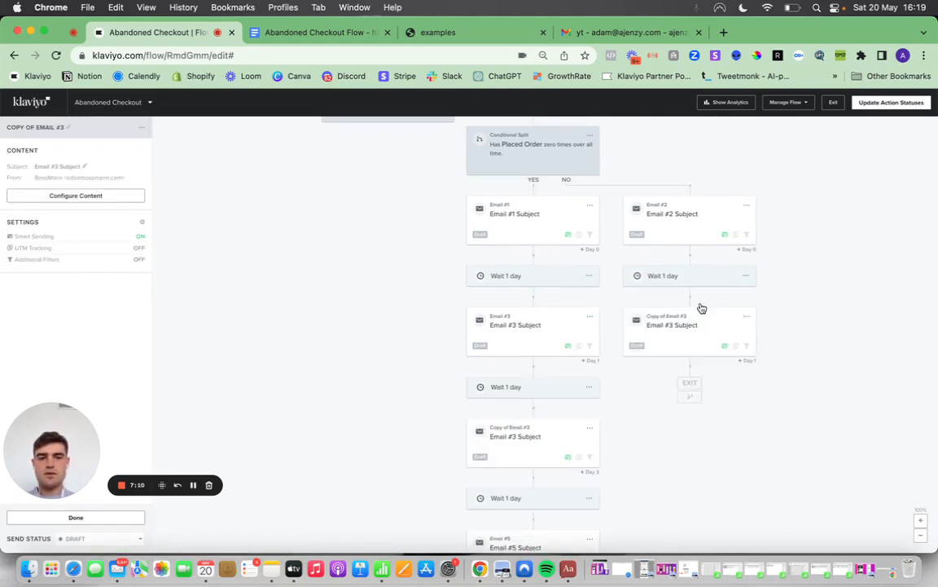
Clone the 1-day delay in the NO branch and place the copy below that branch's copy of Email #3.
click(746, 277)
click(752, 288)
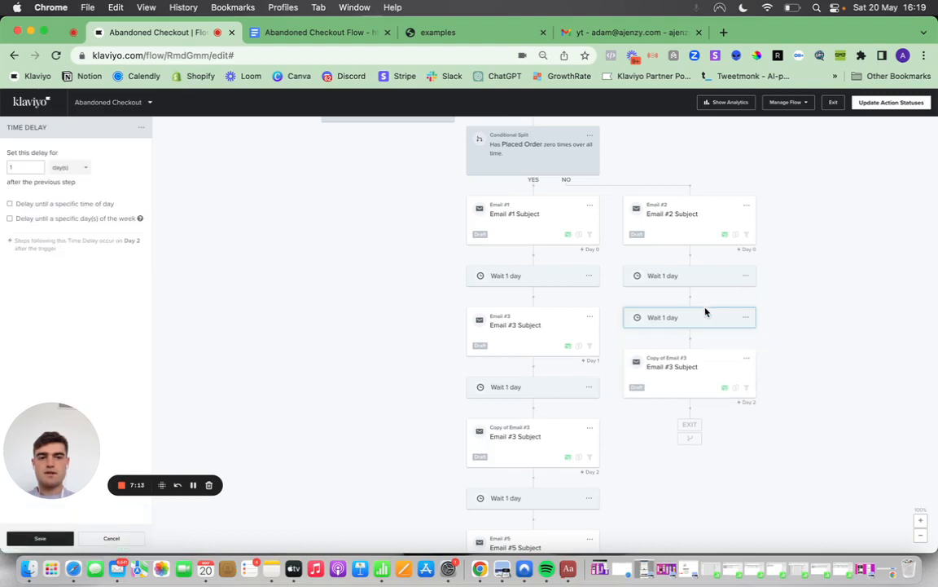
drag(706, 310, 710, 419)
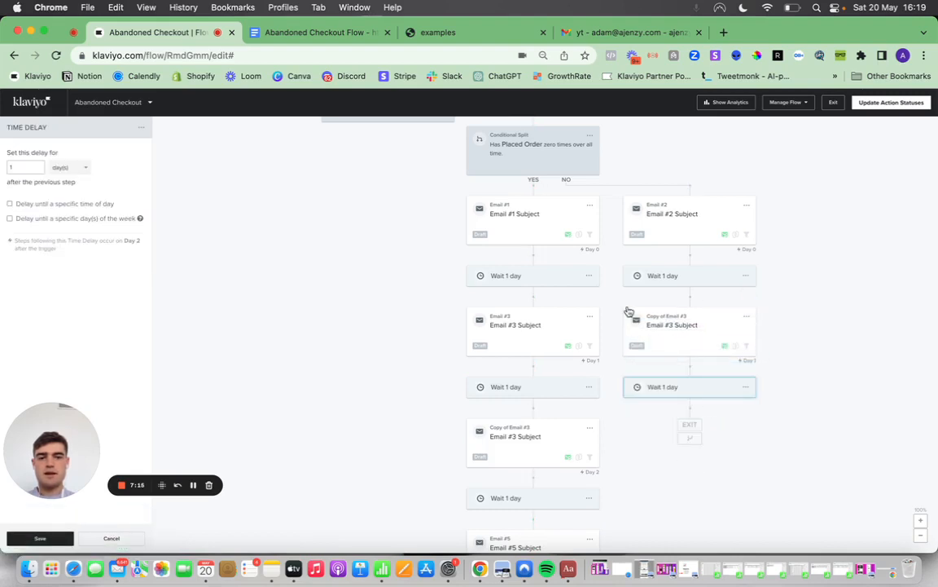
Clone the copy of Email #3 from the YES branch to the end of the NO branch and finish editing it.
scroll(626, 314, down, 2)
click(590, 352)
click(602, 373)
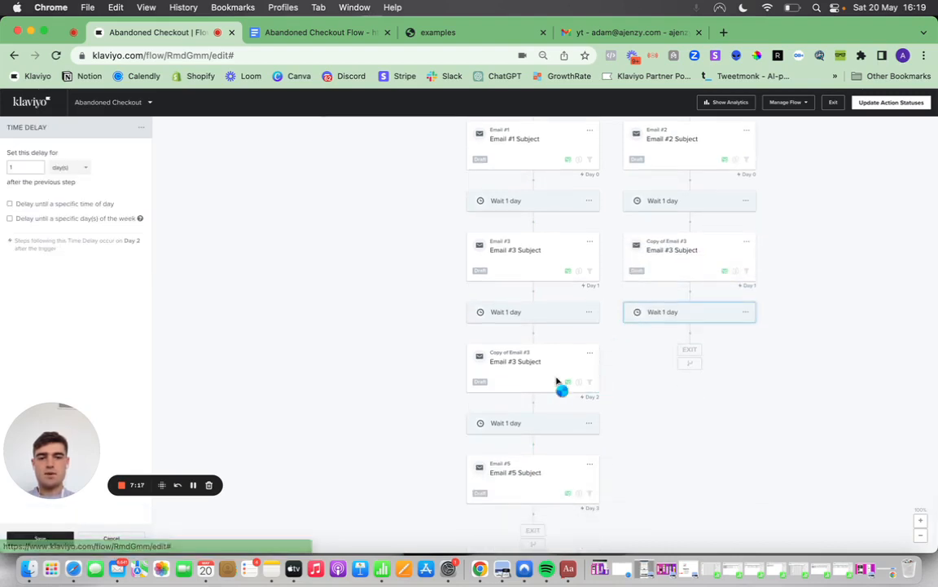
drag(536, 425, 691, 349)
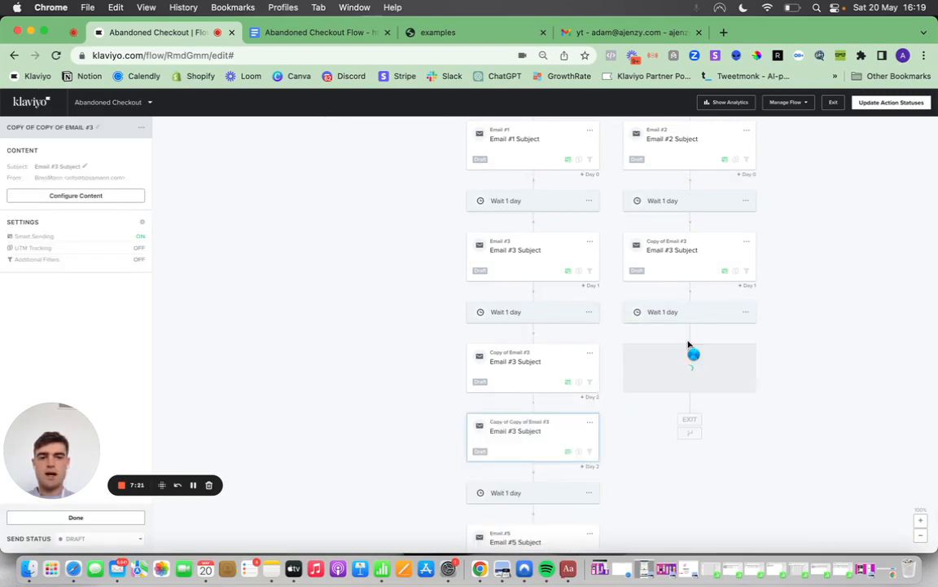
click(82, 518)
Set the YES branch delay before Email #5 to 2 days and save it.
scroll(300, 373, up, 2)
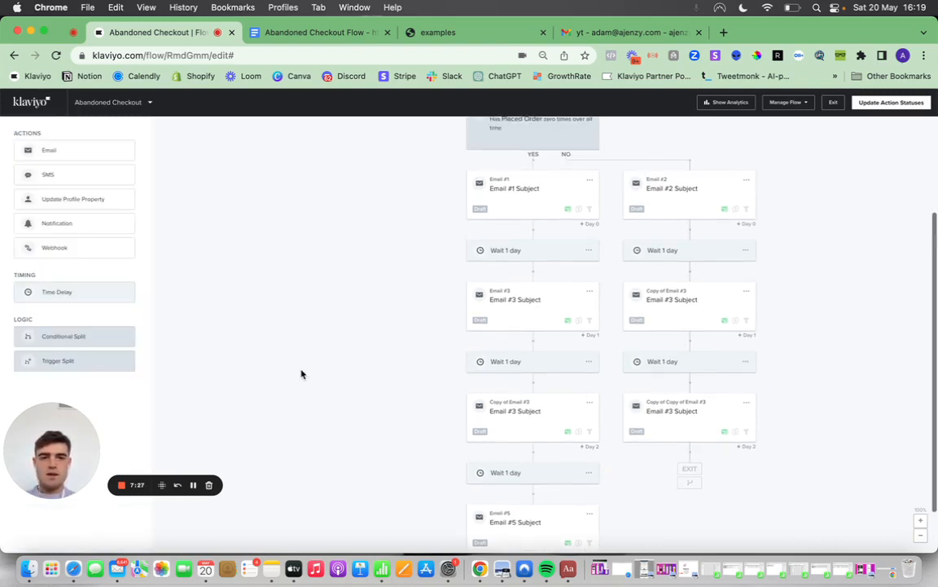
scroll(300, 374, up, 5)
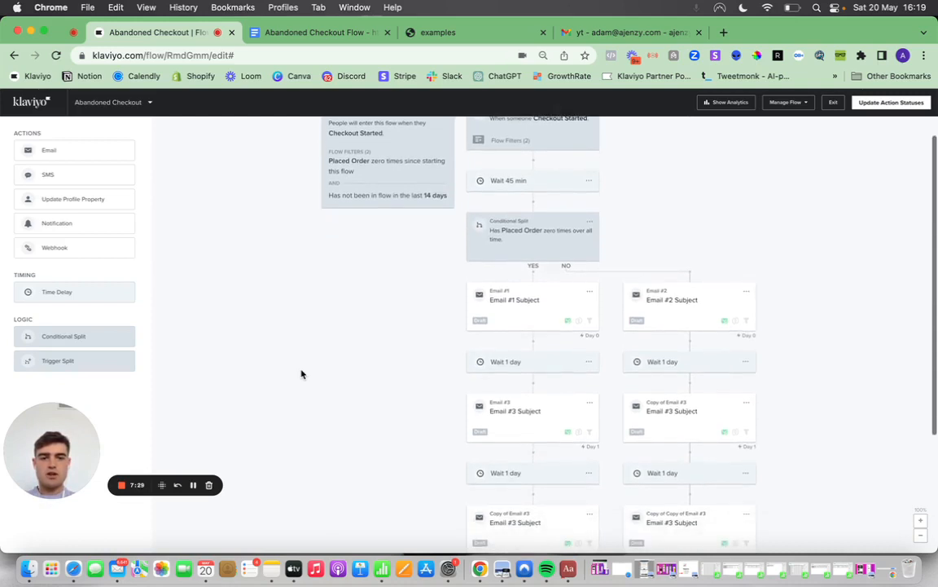
scroll(301, 374, down, 6)
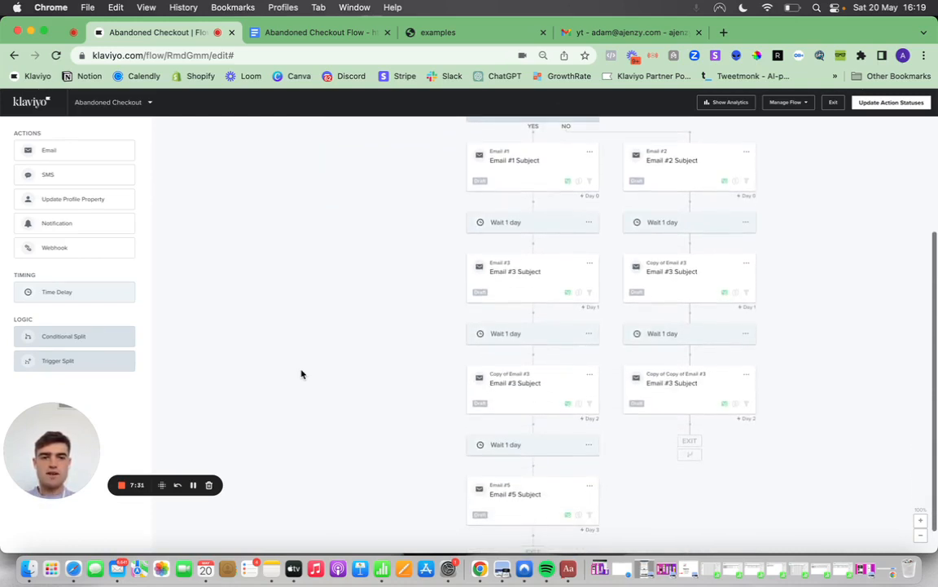
scroll(555, 348, down, 1)
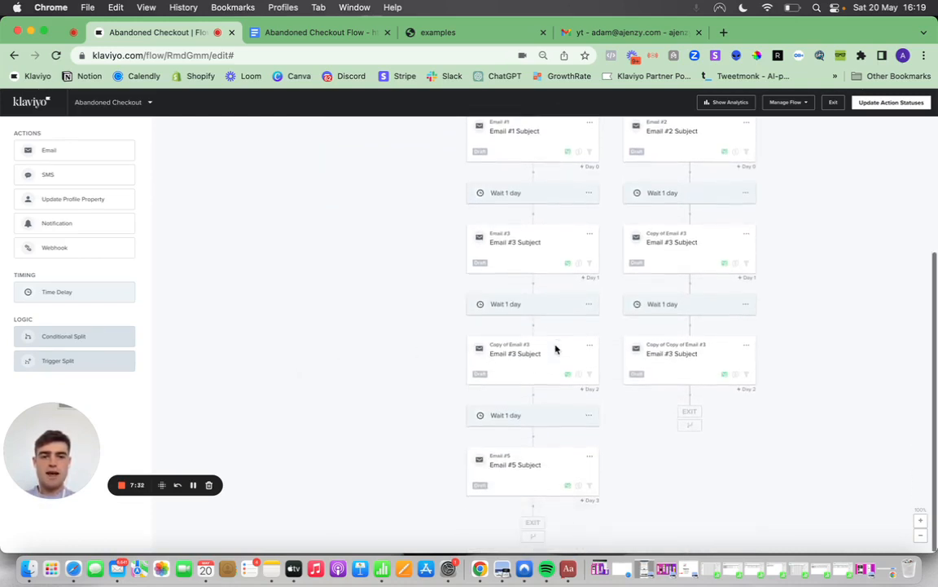
click(538, 418)
click(24, 170)
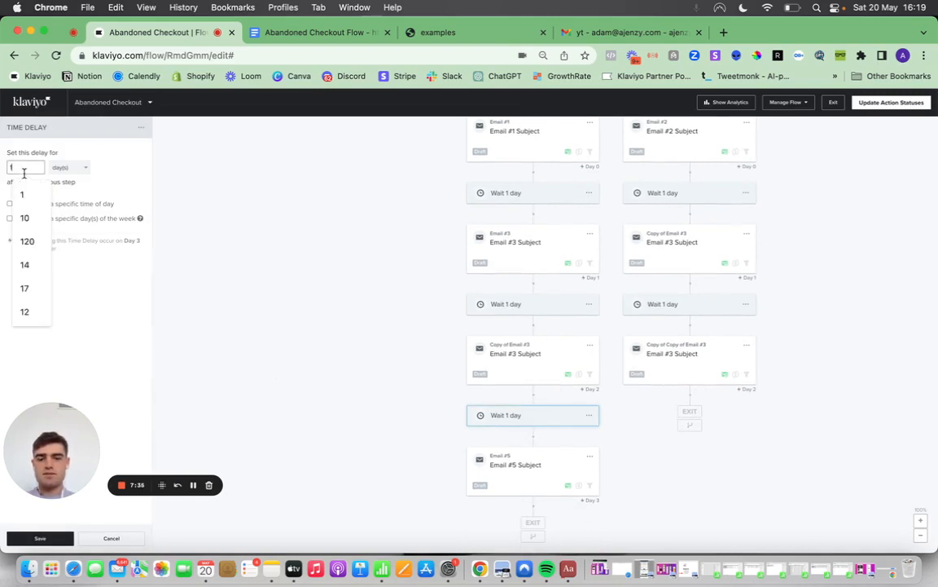
key(BackSpace)
text(2)
click(24, 192)
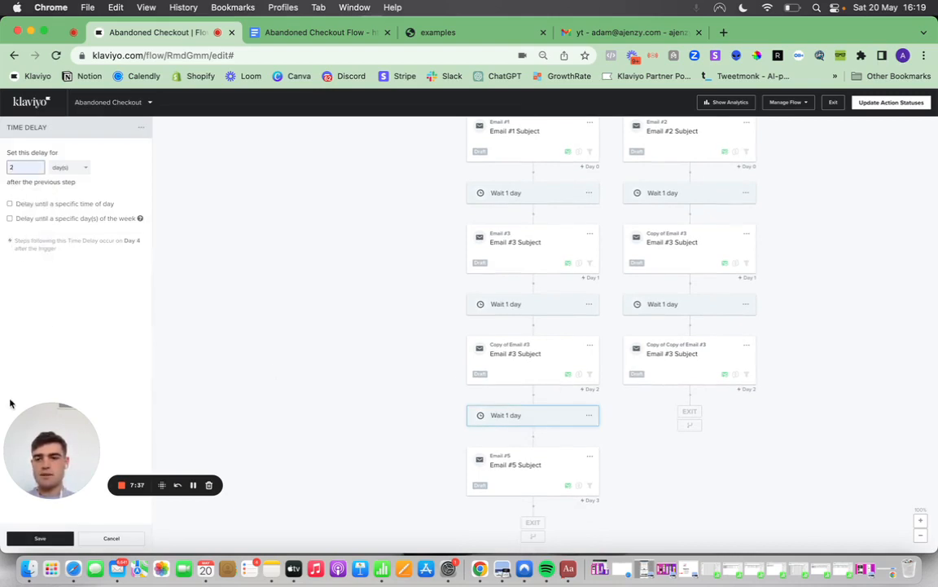
click(32, 538)
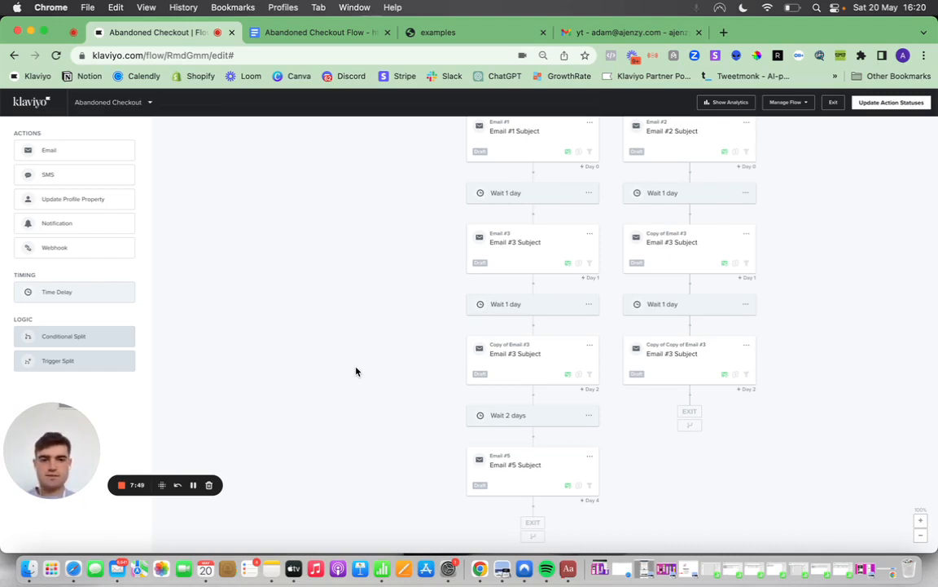
Review the whole flow from the Checkout Started trigger to the final emails of both branches.
scroll(356, 372, up, 2)
scroll(356, 371, up, 5)
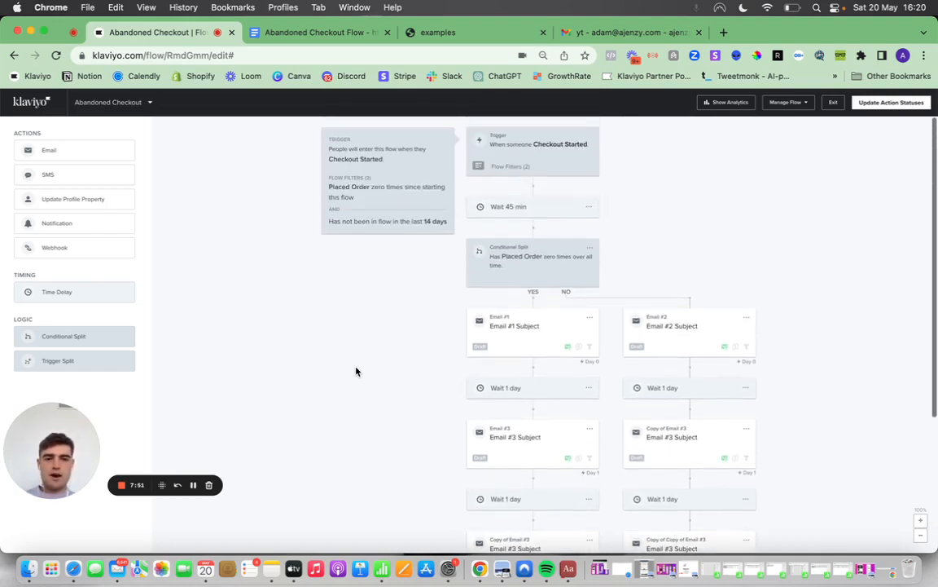
scroll(403, 266, down, 7)
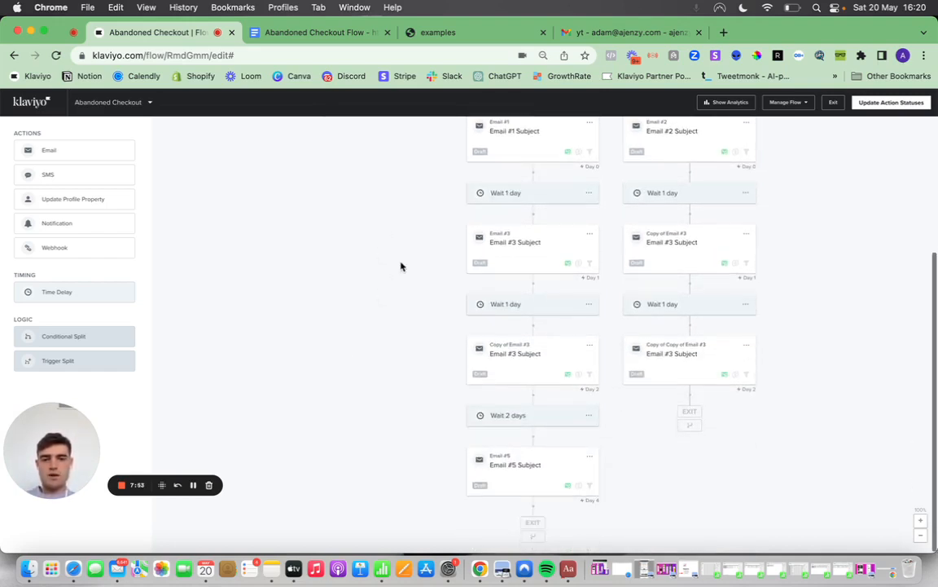
scroll(411, 264, up, 3)
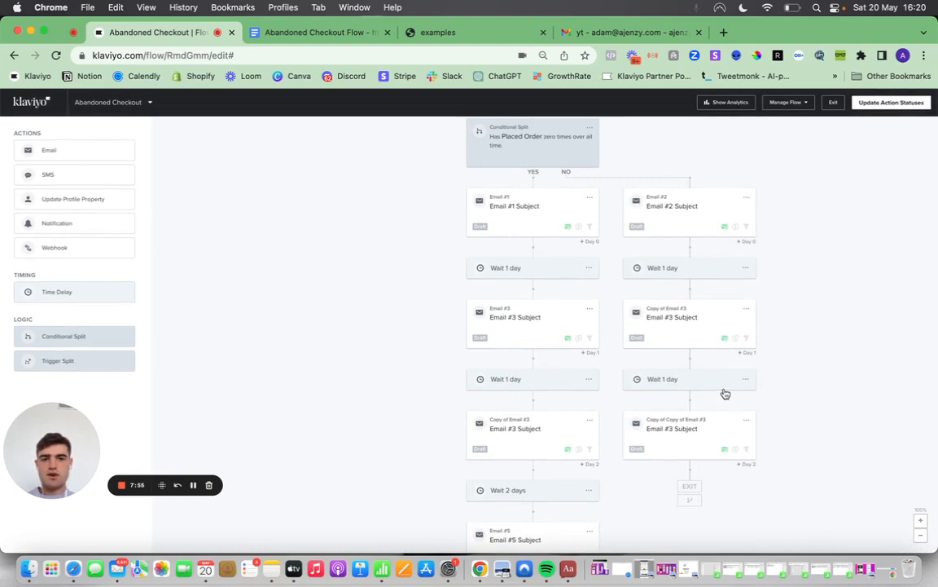
scroll(553, 197, down, 3)
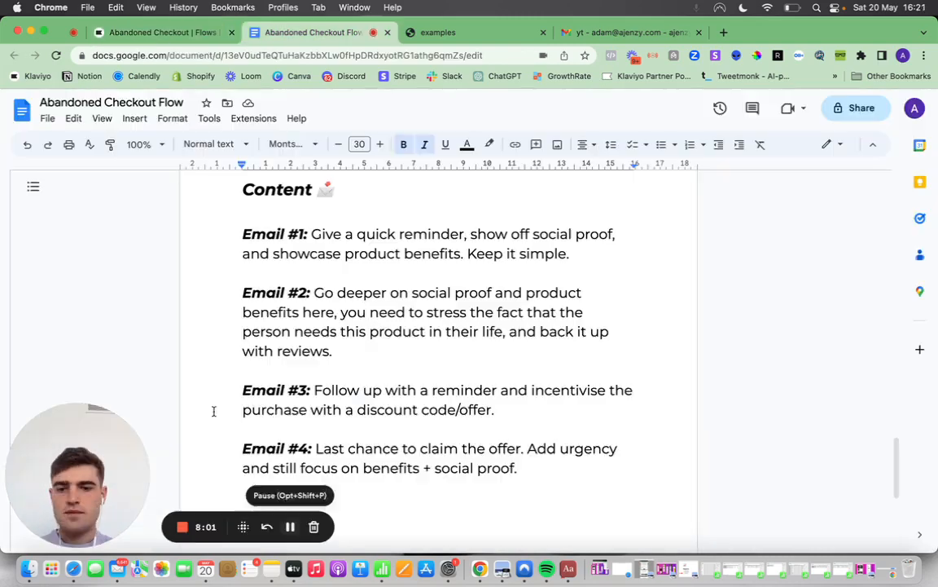
Switch to the Abandoned Checkout Flow document in Google Docs and read the Content guidelines for Emails #1 to #4.
key(ctrl+Tab)
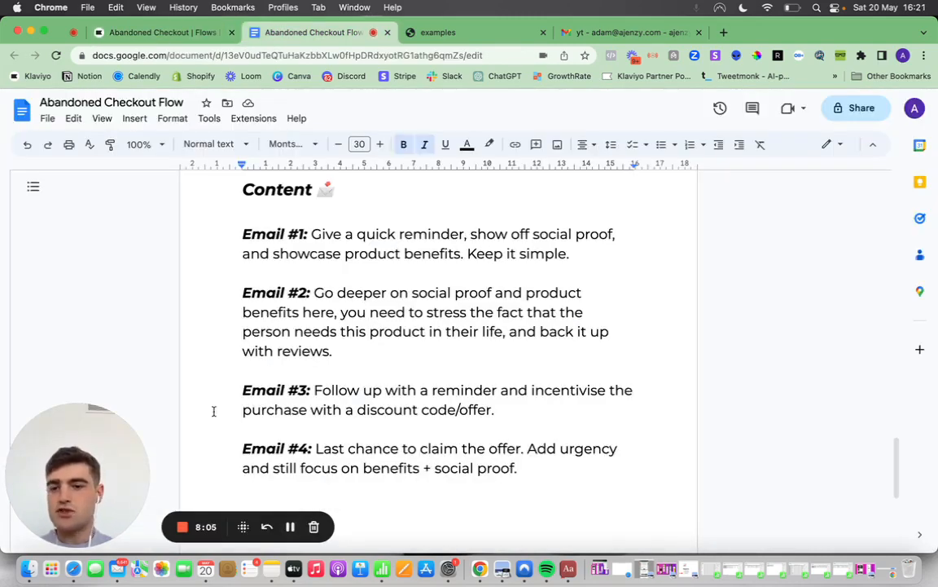
scroll(214, 412, up, 1)
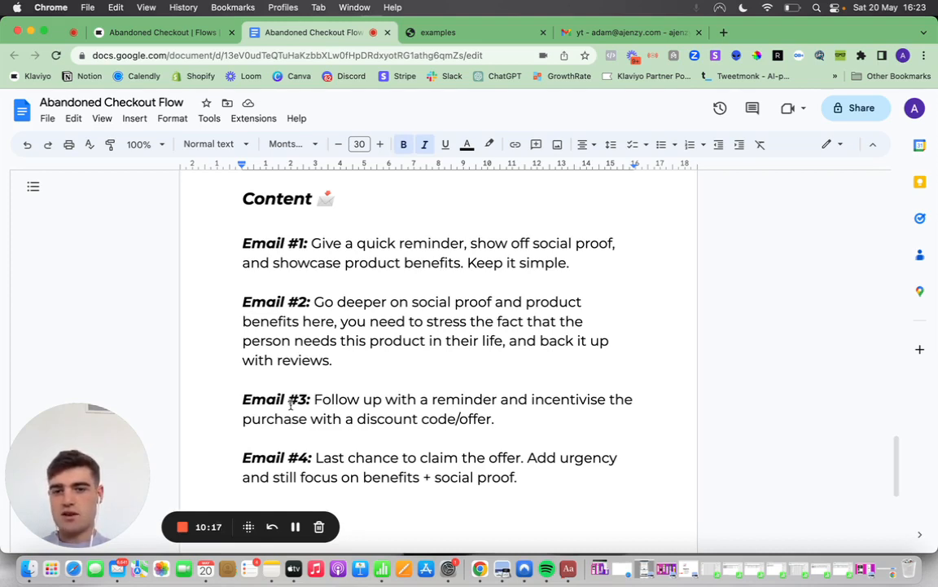
scroll(334, 405, up, 1)
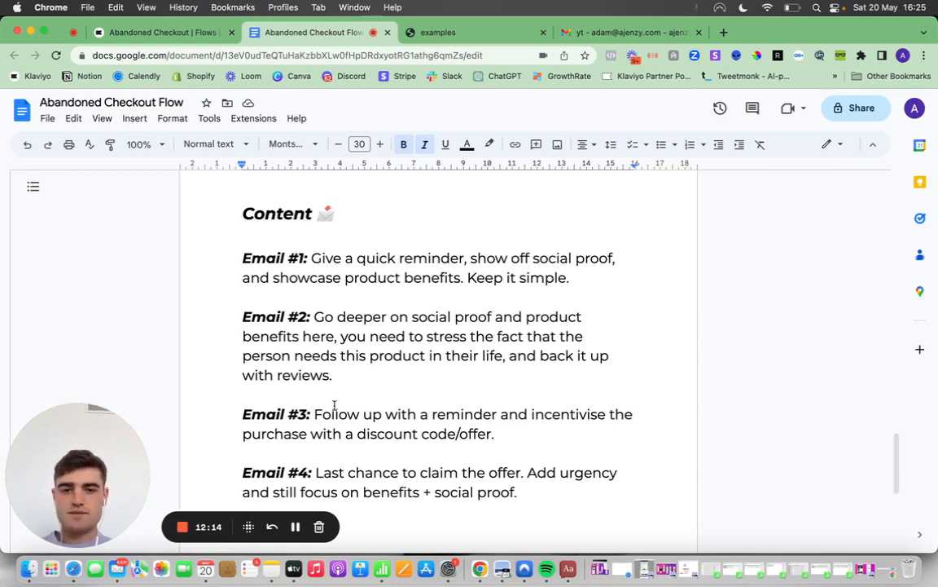
scroll(334, 405, up, 3)
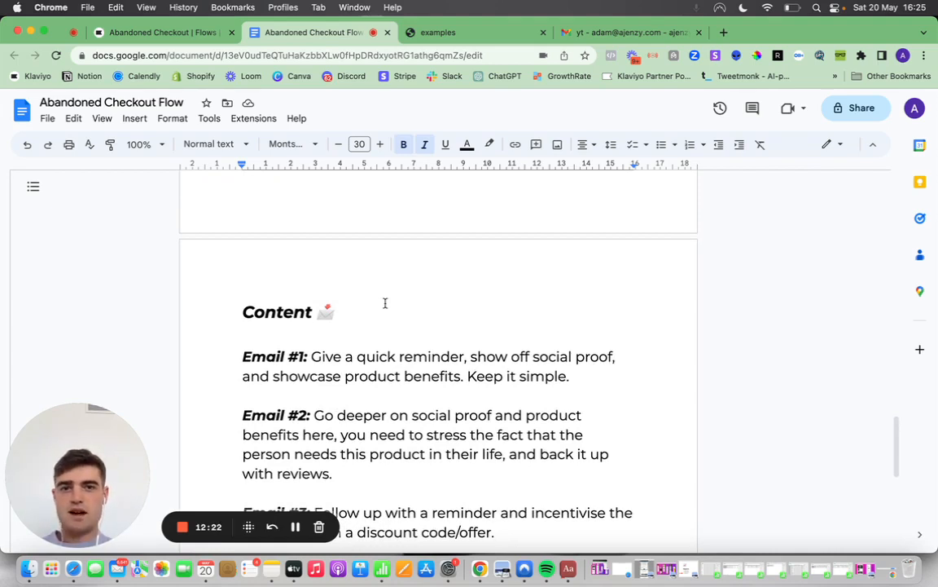
scroll(385, 303, up, 1)
scroll(384, 301, up, 2)
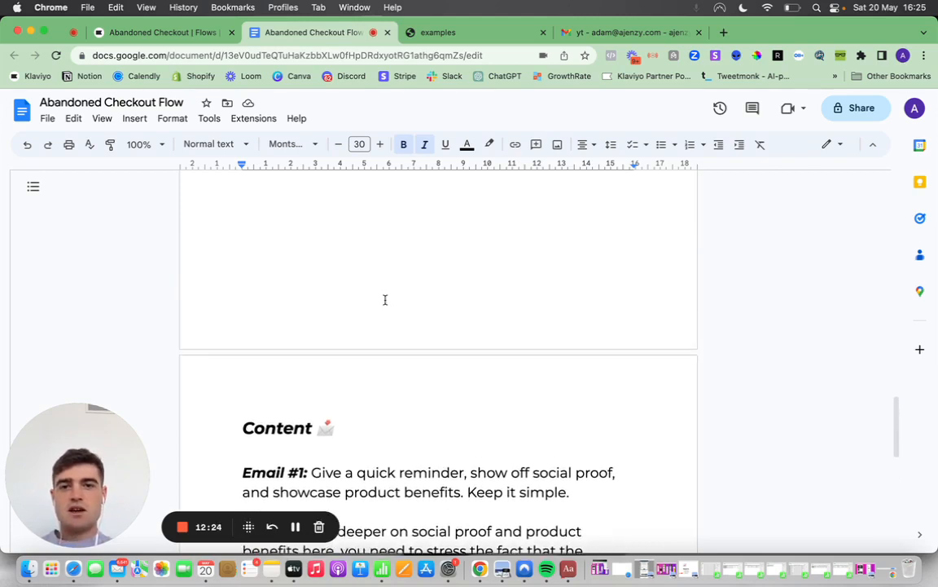
Switch to the examples PDF and examine the Fabletics Men abandoned checkout email from its header to its offer block.
click(477, 40)
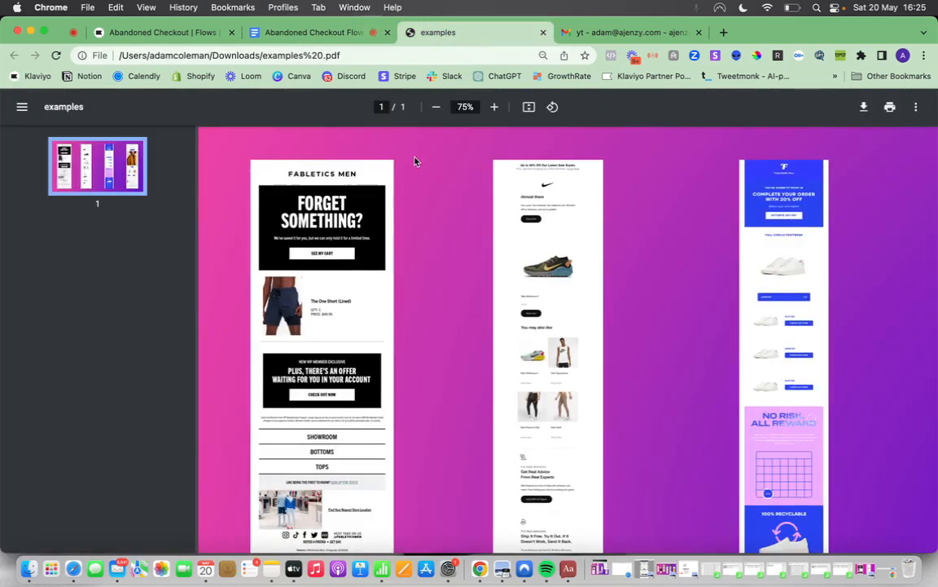
scroll(413, 158, down, 3)
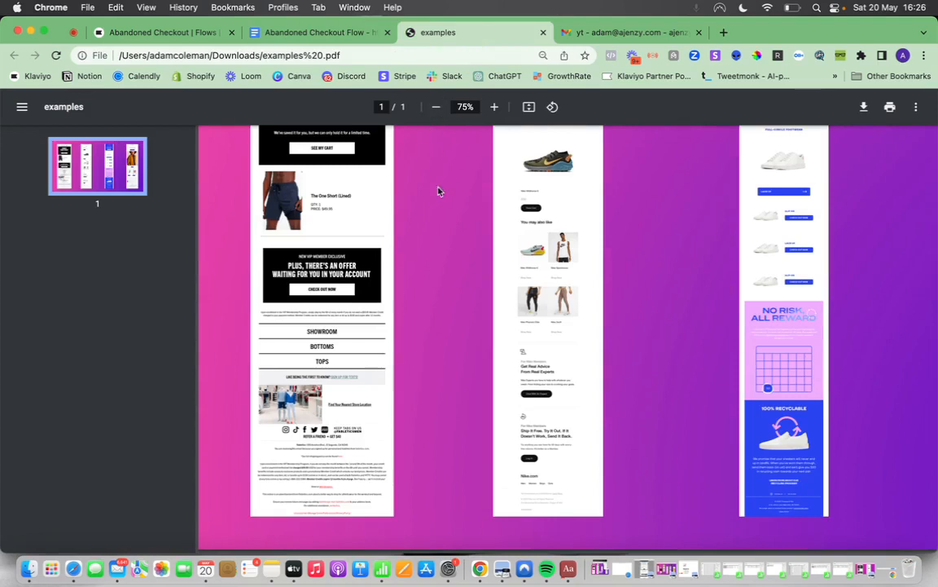
scroll(440, 188, up, 3)
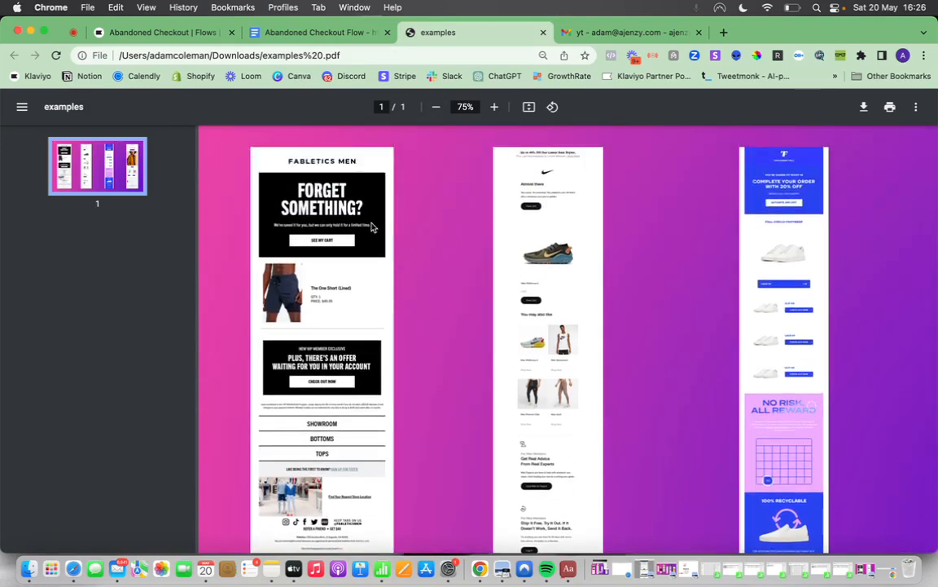
scroll(367, 210, down, 1)
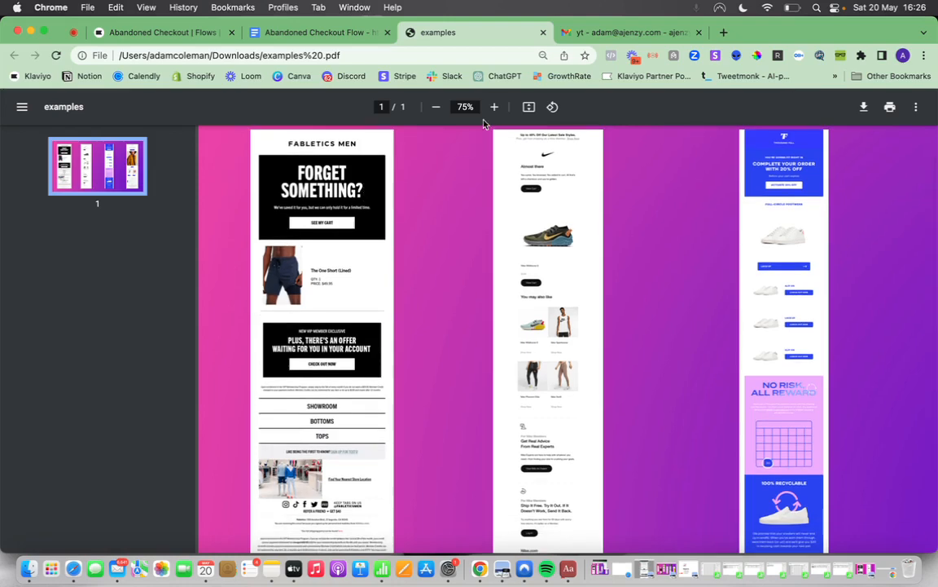
click(494, 107)
click(494, 107)
click(494, 107)
scroll(470, 168, down, 1)
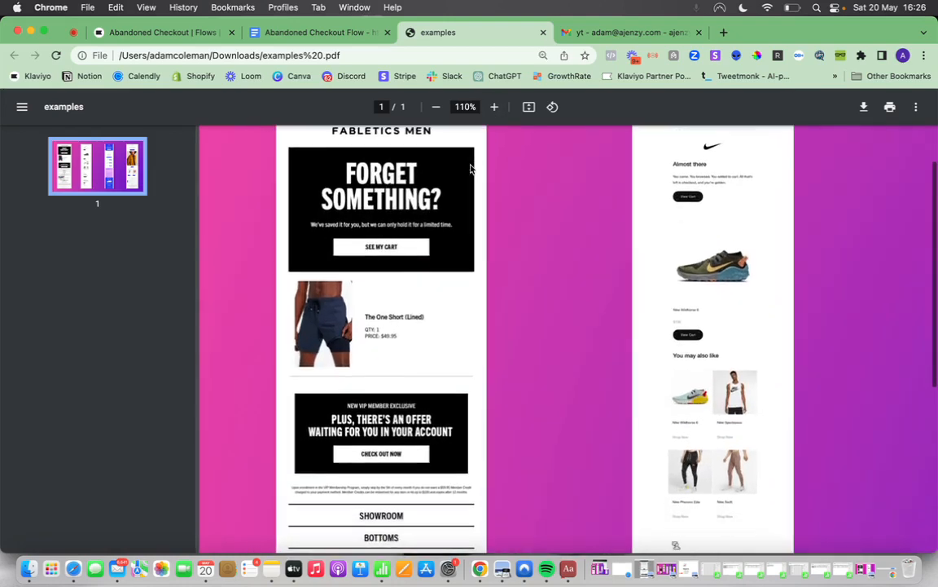
scroll(470, 169, up, 1)
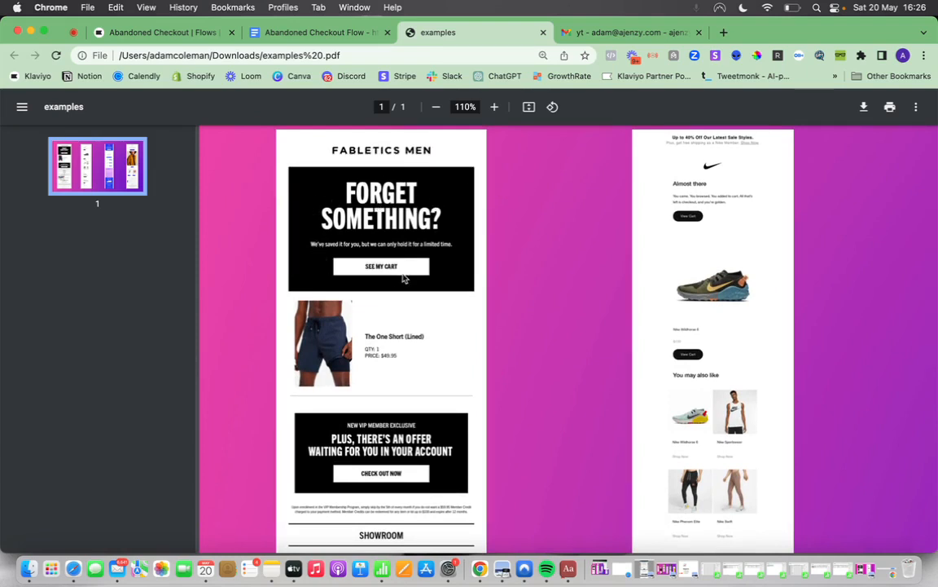
scroll(417, 181, down, 4)
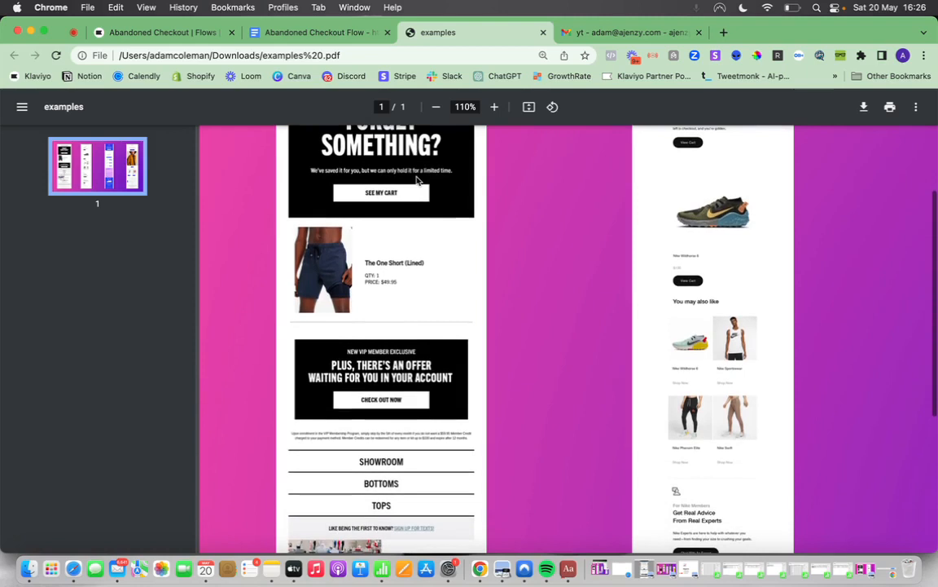
scroll(320, 349, up, 2)
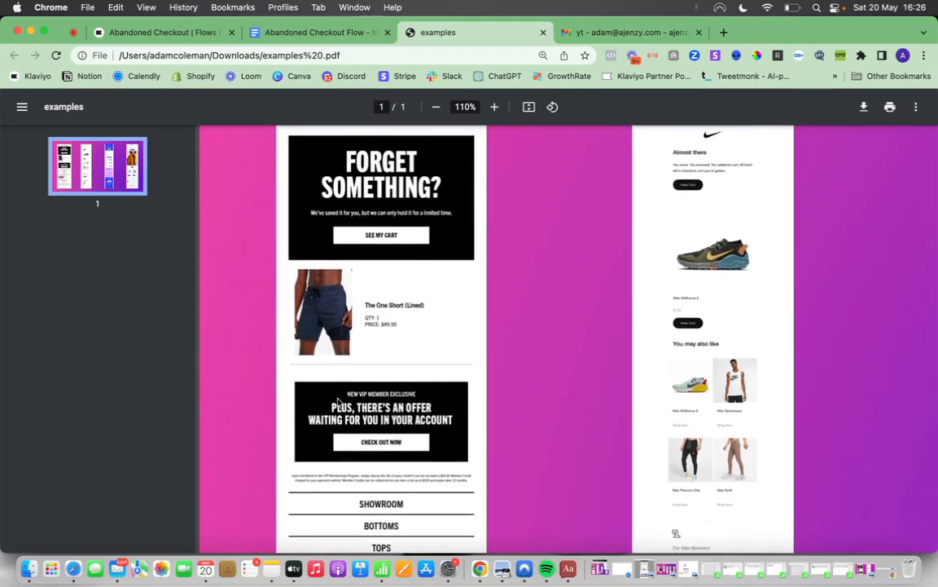
scroll(338, 401, up, 3)
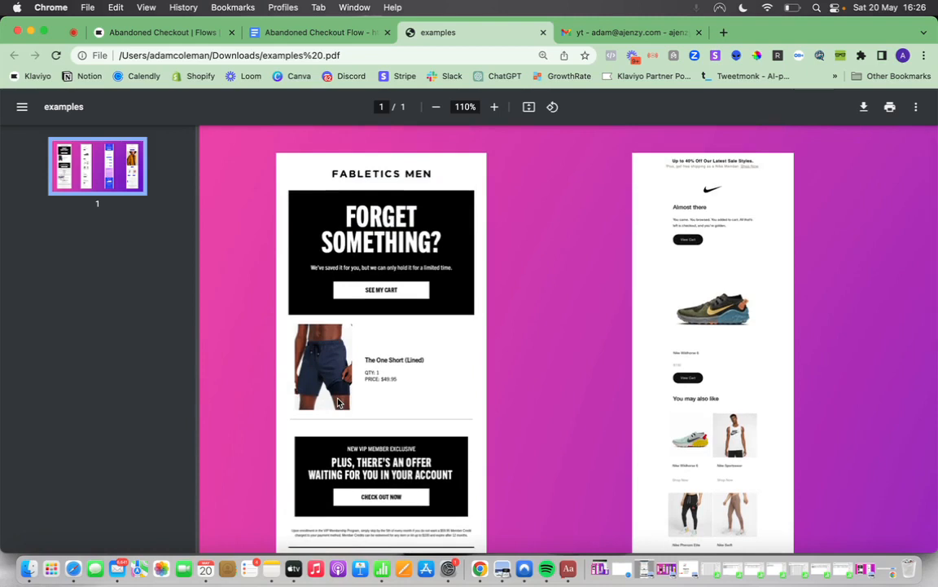
scroll(338, 400, up, 1)
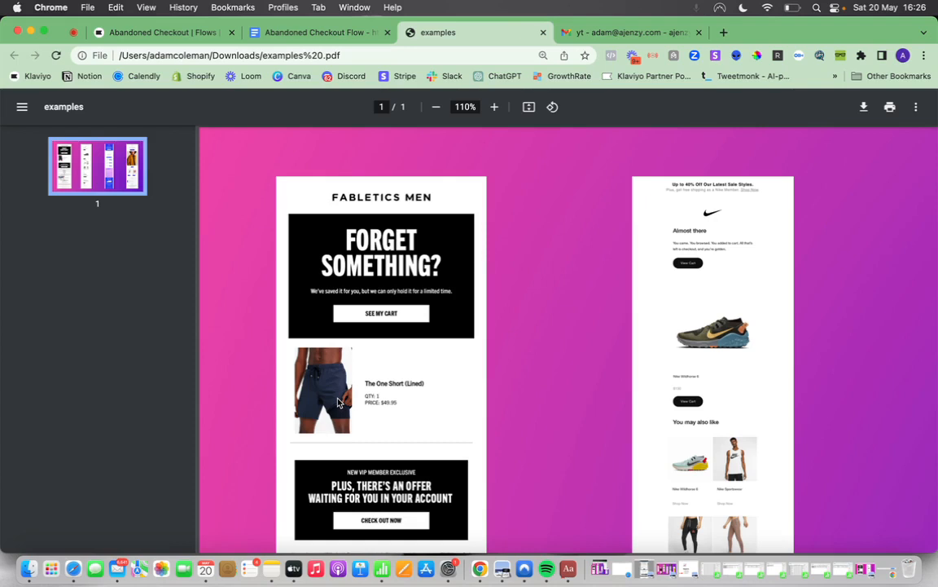
Examine the Nike abandoned checkout email up close, including its header, cart product and recommended products.
scroll(484, 400, right, 4)
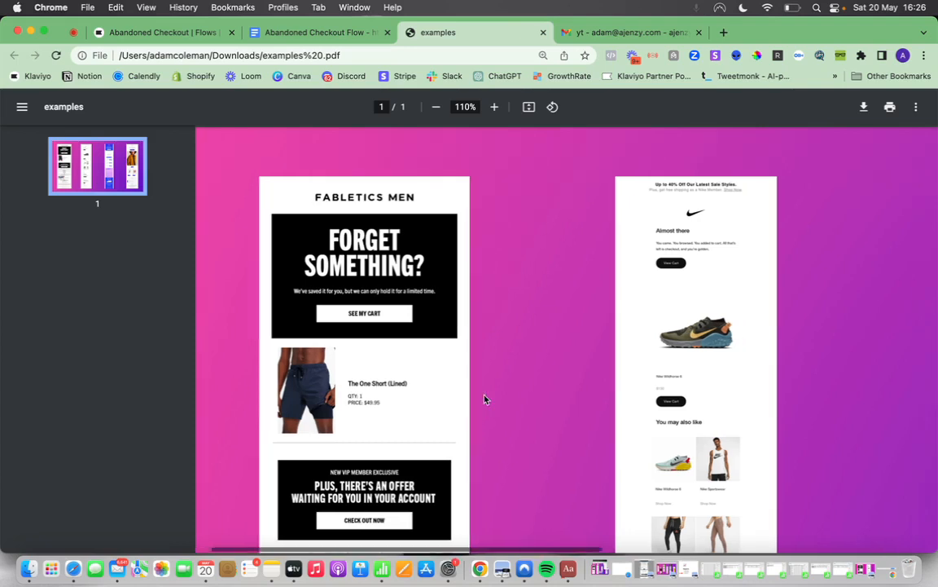
scroll(483, 399, right, 1)
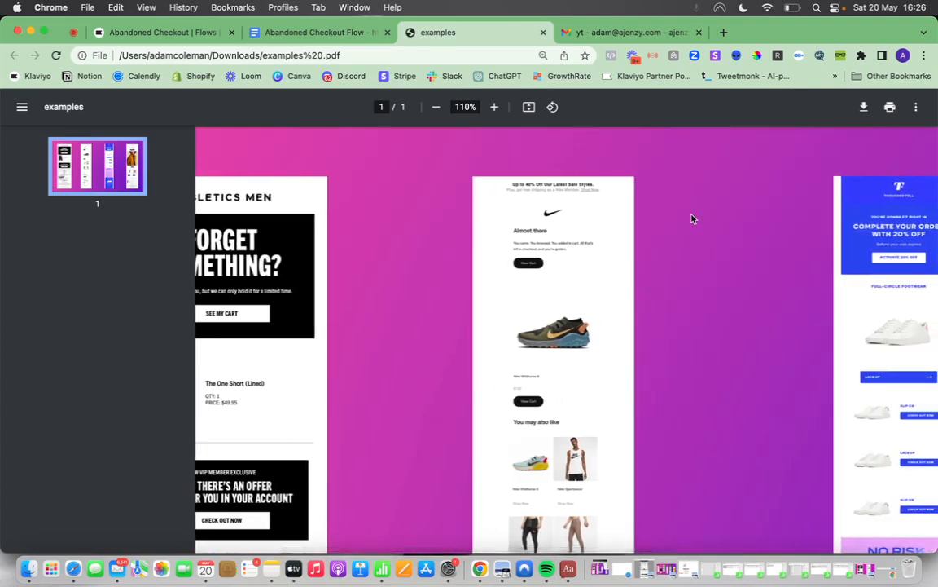
scroll(691, 218, right, 1)
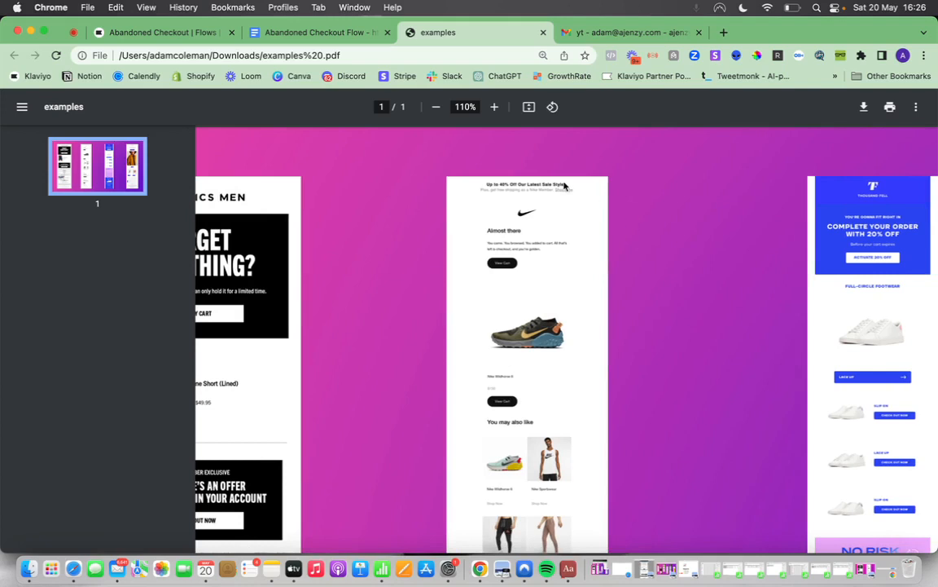
click(494, 107)
click(494, 107)
click(493, 107)
scroll(701, 289, right, 2)
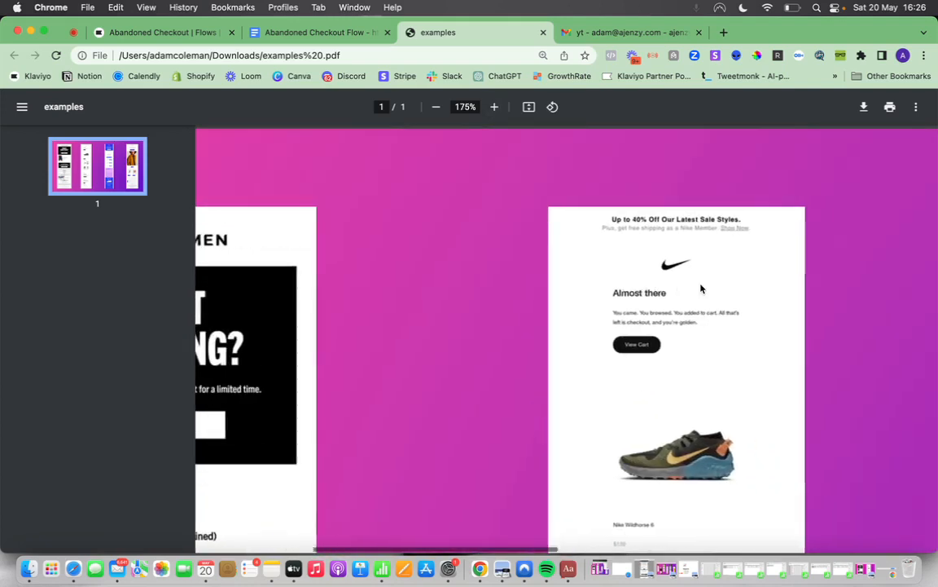
scroll(700, 289, right, 2)
scroll(718, 148, down, 5)
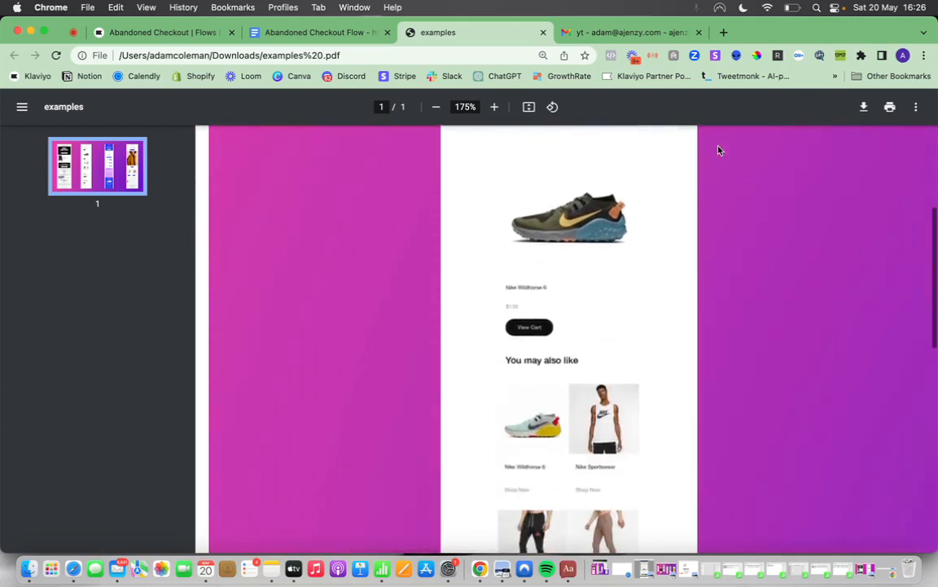
Compare the Nike email's Wildhorse 6 cart block with the product recommendations under You may also like.
scroll(719, 150, down, 4)
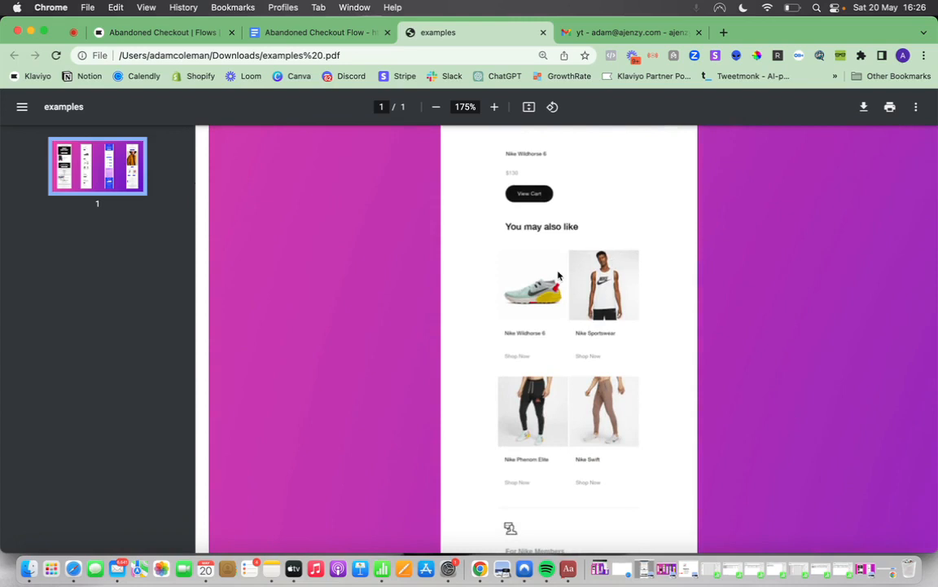
scroll(559, 276, right, 2)
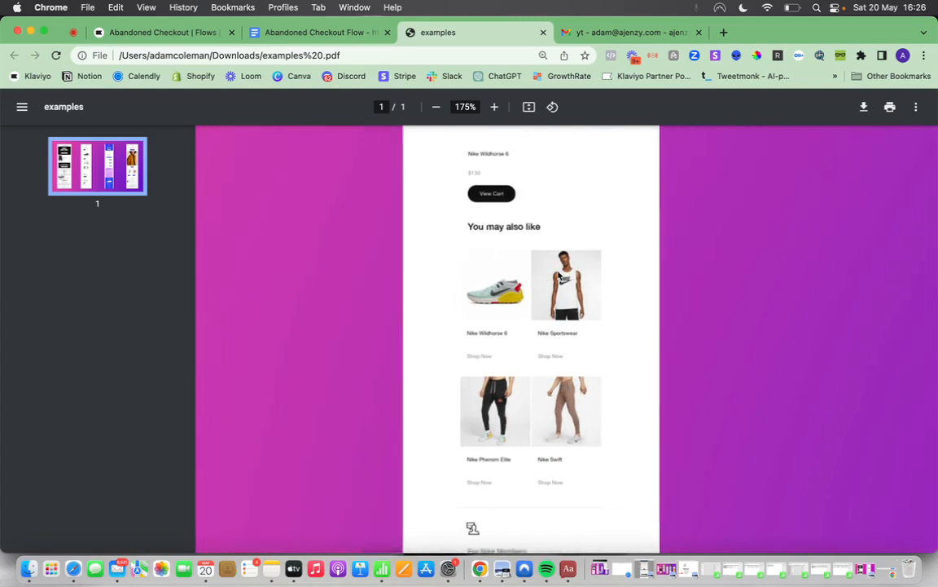
scroll(558, 275, up, 1)
scroll(559, 276, up, 1)
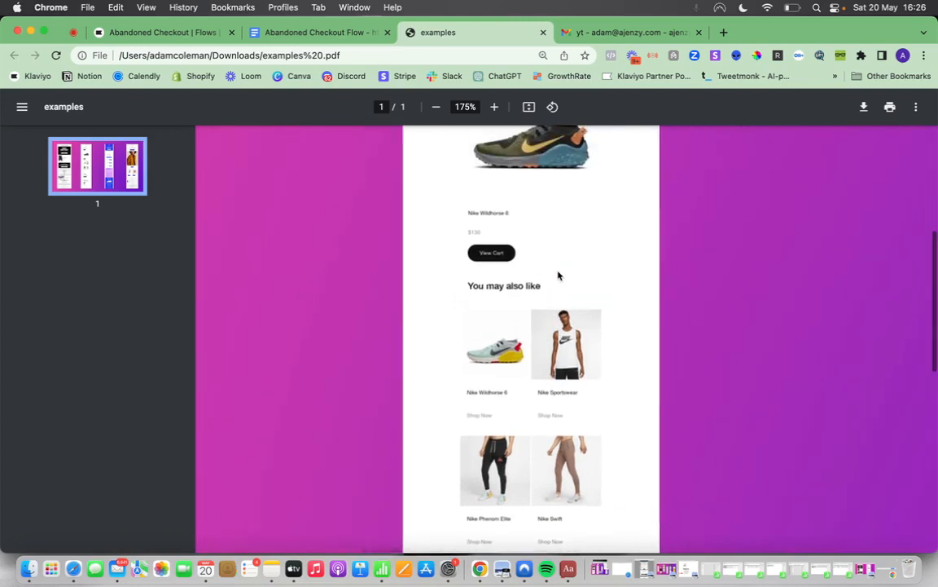
scroll(559, 276, down, 1)
scroll(559, 276, up, 5)
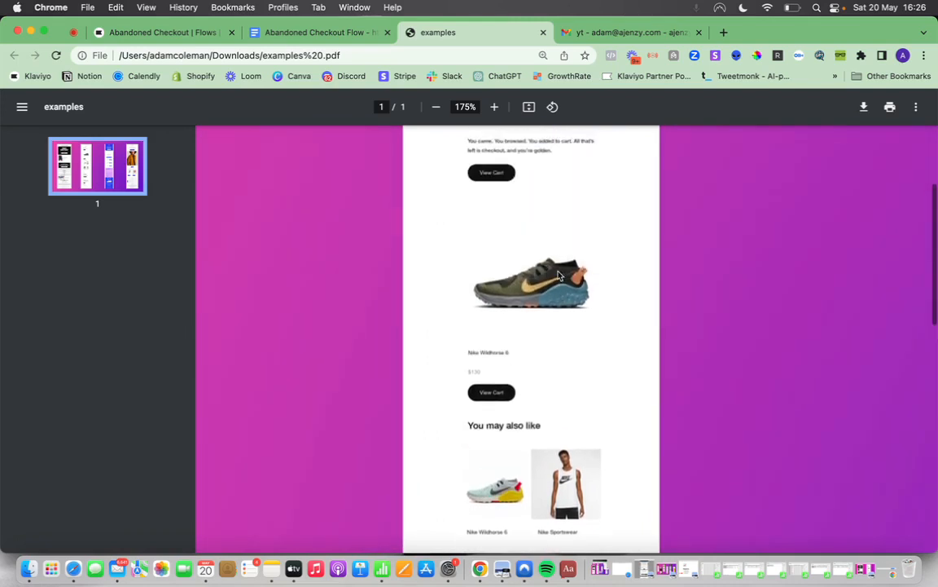
Examine the Thousand Fell email from its 20% off header through the shoe list to the No Risk, All Reward section.
scroll(562, 273, right, 10)
scroll(568, 272, up, 5)
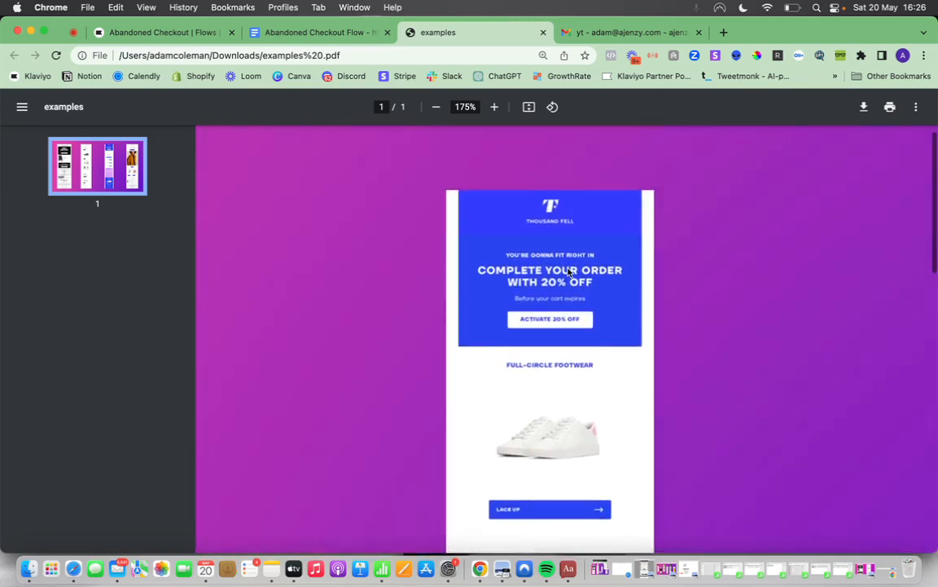
scroll(568, 271, down, 2)
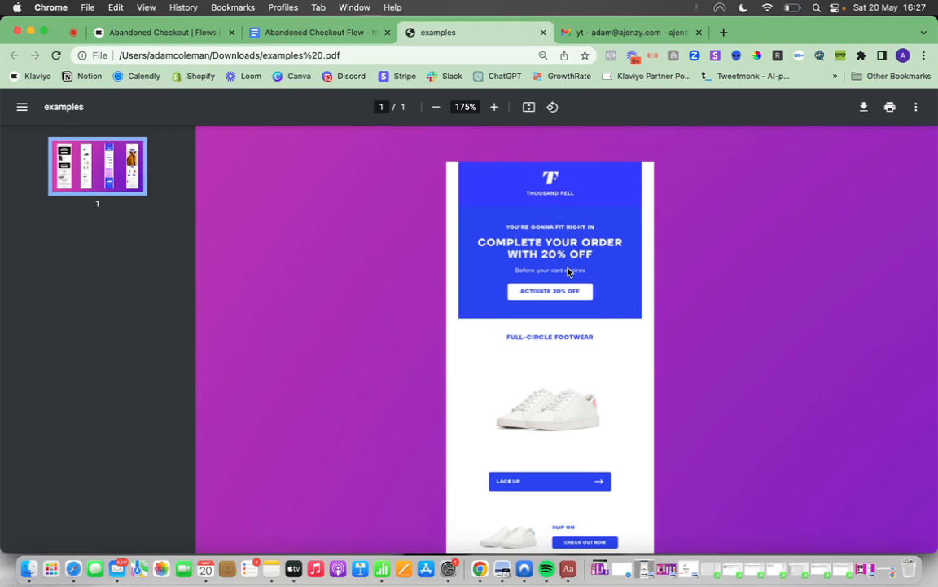
scroll(568, 272, down, 5)
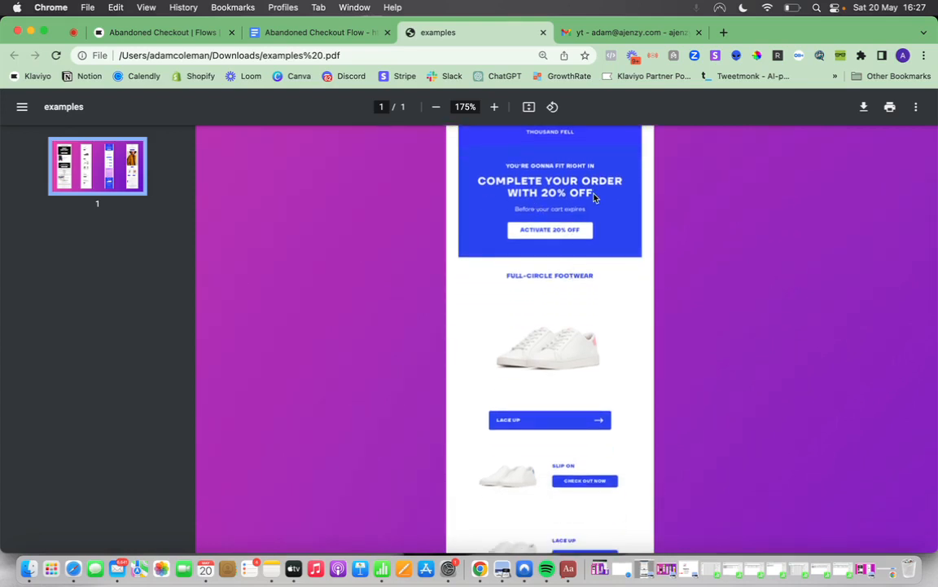
scroll(605, 233, down, 8)
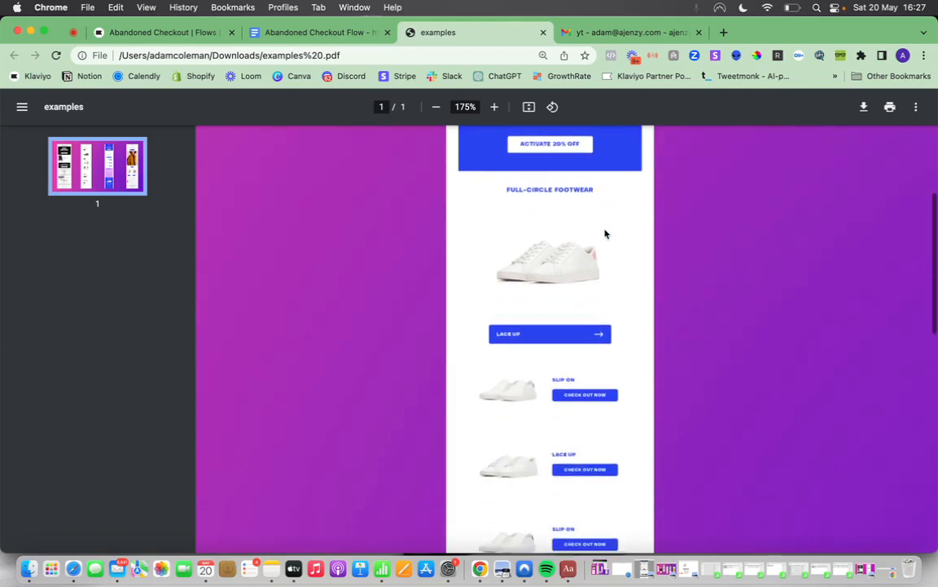
scroll(606, 234, down, 5)
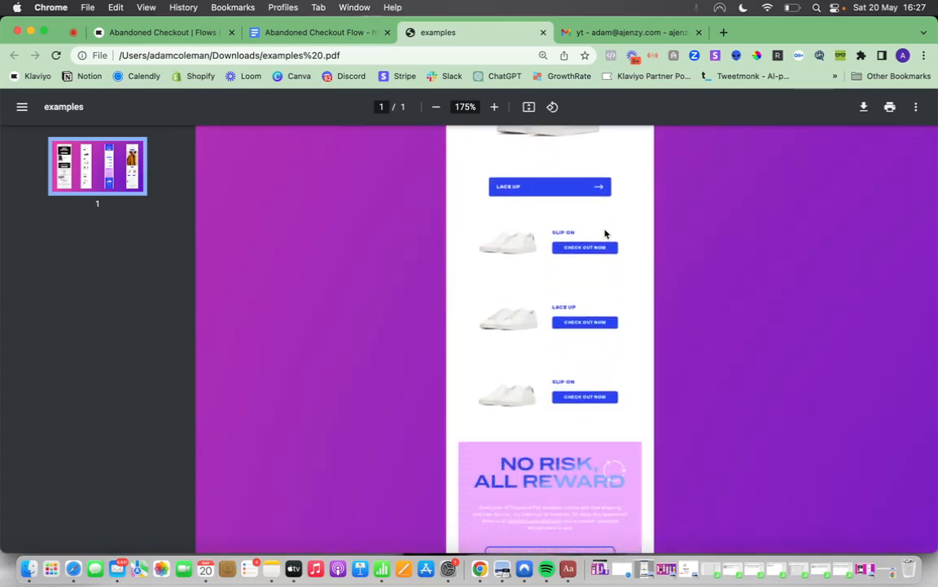
scroll(605, 233, down, 10)
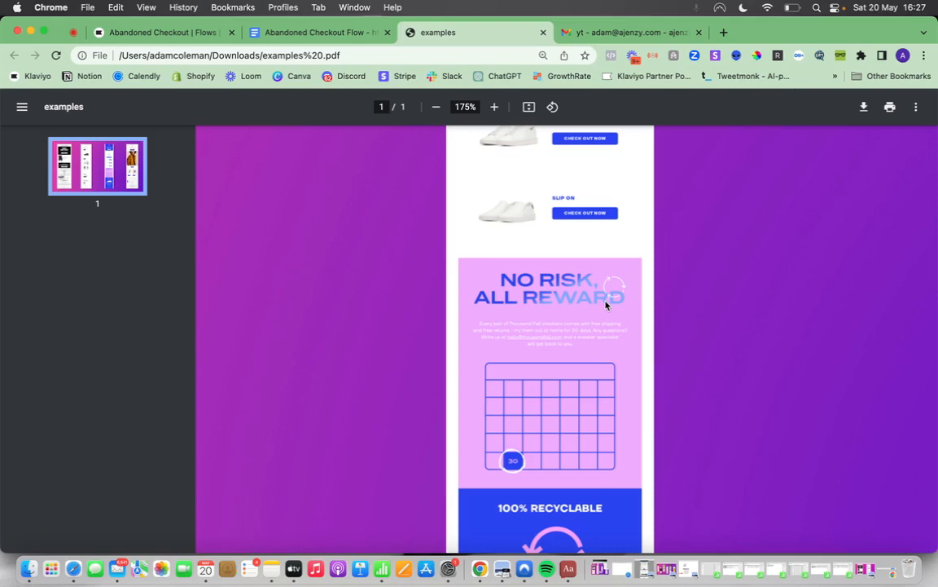
Examine the Alex Mill email from its 15% off header through the jacket image to the recently added items and footer links.
scroll(611, 304, right, 10)
scroll(685, 329, up, 5)
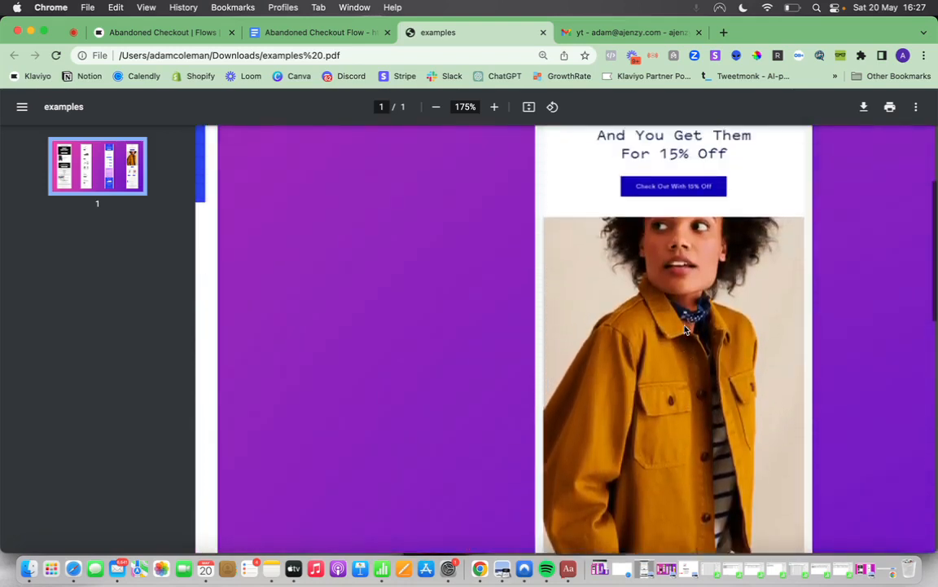
scroll(686, 329, up, 3)
scroll(685, 329, up, 1)
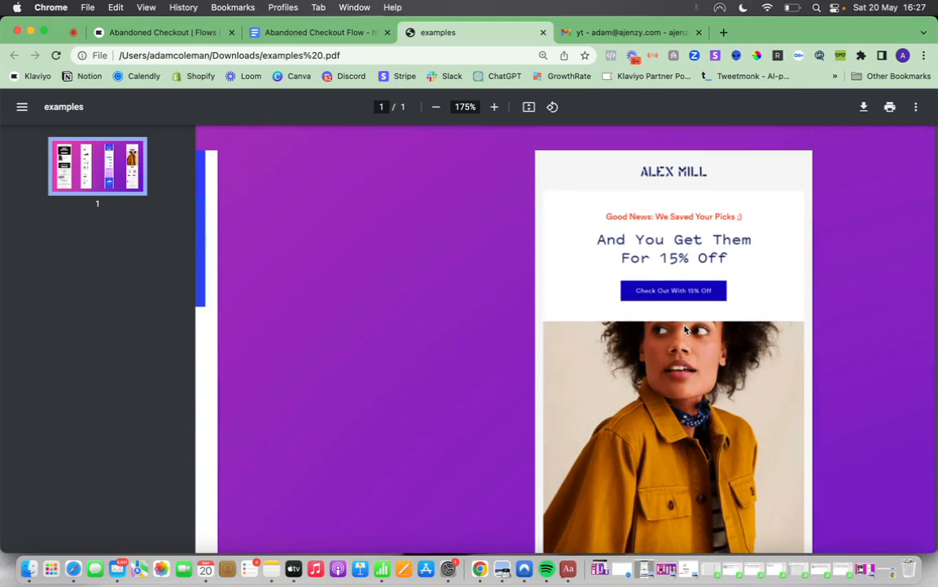
scroll(685, 329, down, 10)
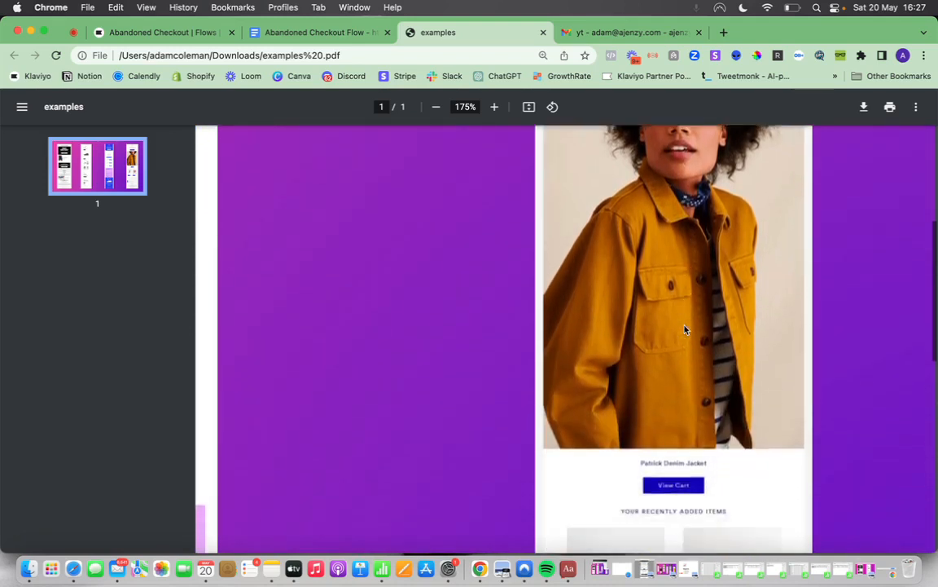
scroll(686, 329, down, 3)
scroll(686, 329, up, 3)
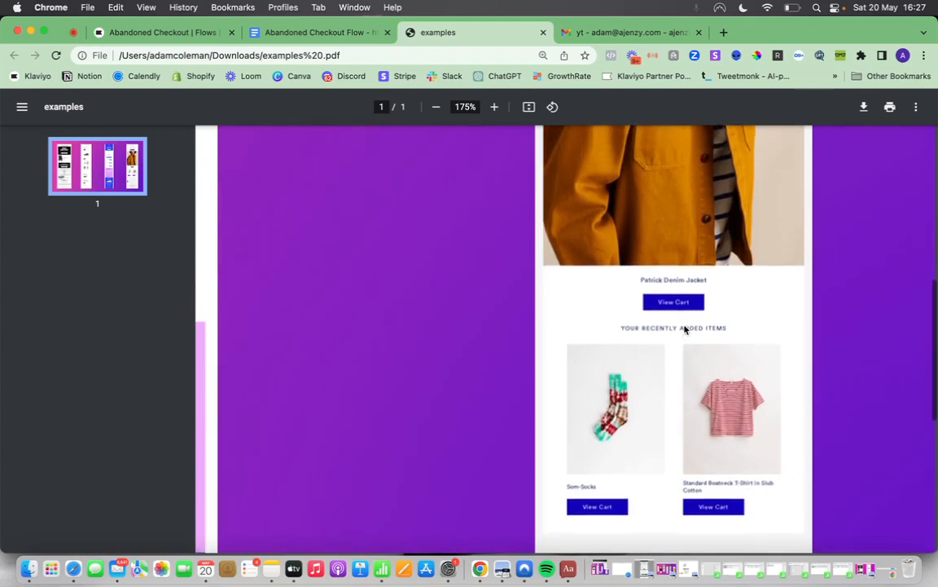
scroll(686, 330, up, 9)
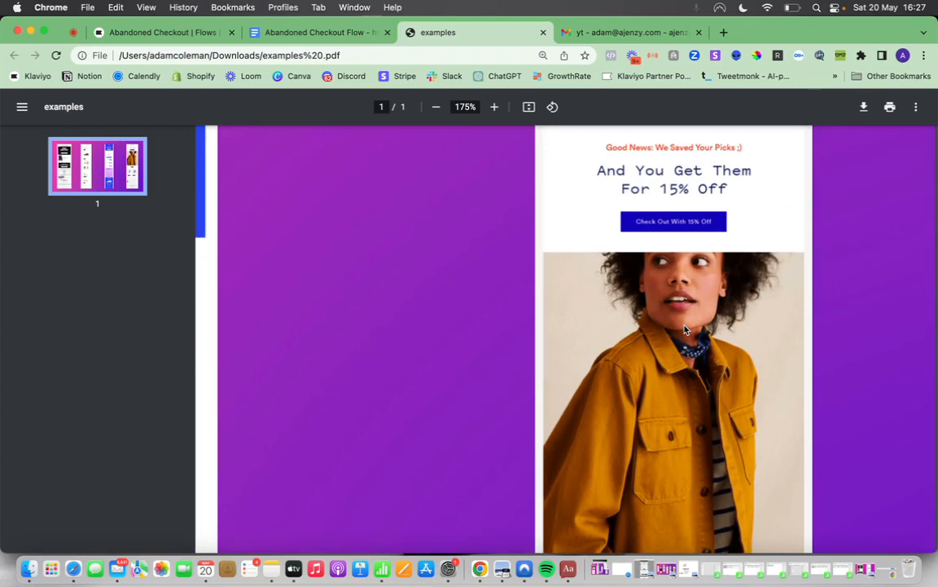
scroll(685, 329, down, 15)
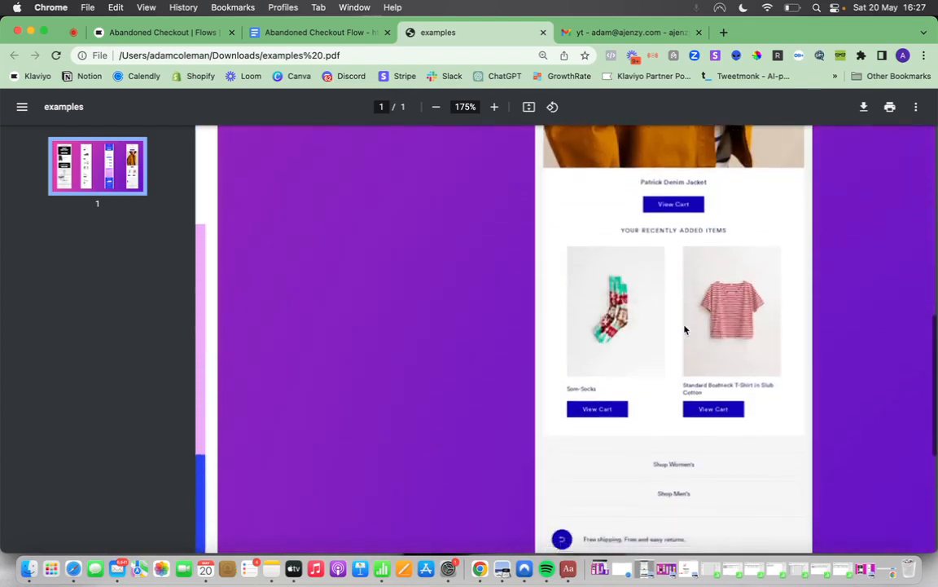
Return to the Nike email and review its member sections, recommendations and Almost there reminder with the cart product.
scroll(686, 329, left, 8)
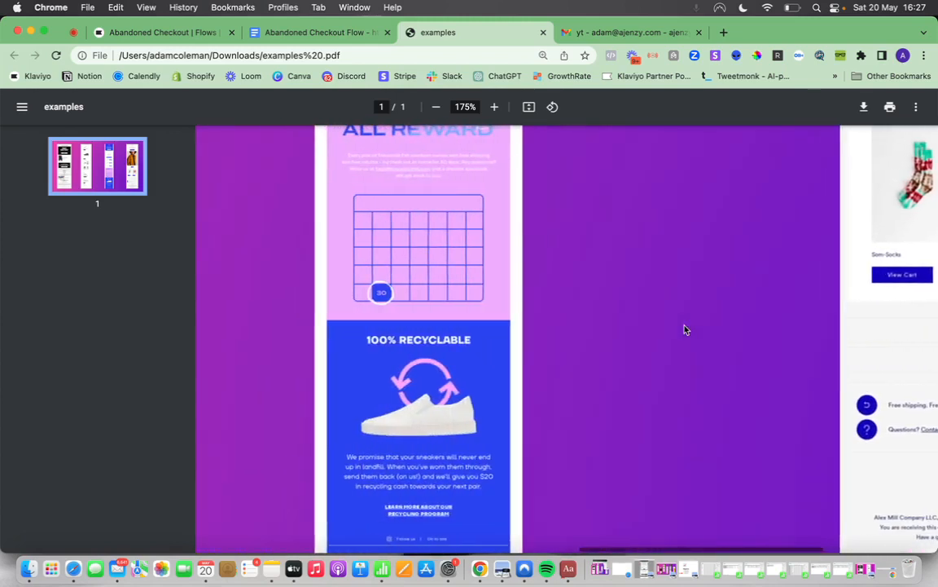
scroll(685, 329, right, 3)
scroll(686, 329, left, 10)
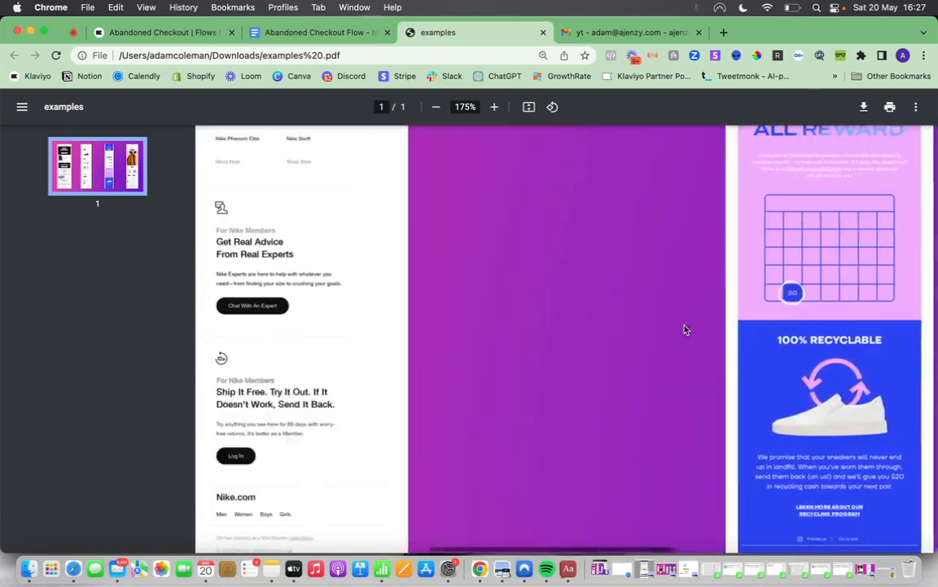
scroll(685, 329, up, 10)
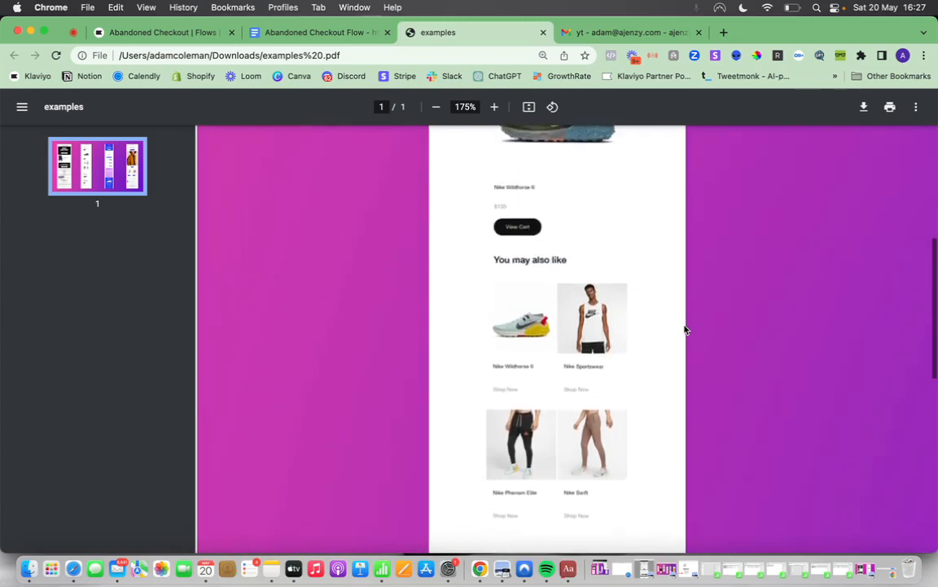
scroll(685, 329, up, 3)
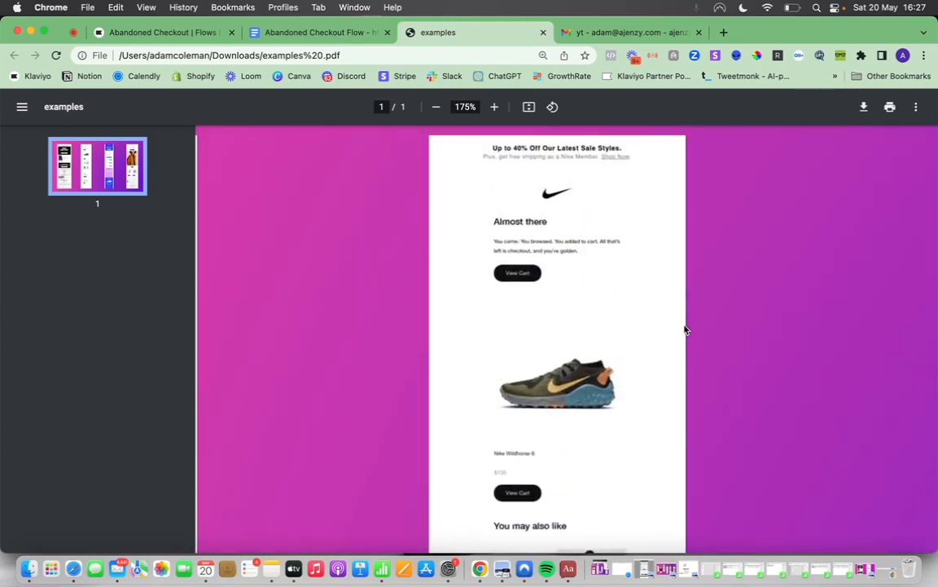
scroll(685, 329, down, 2)
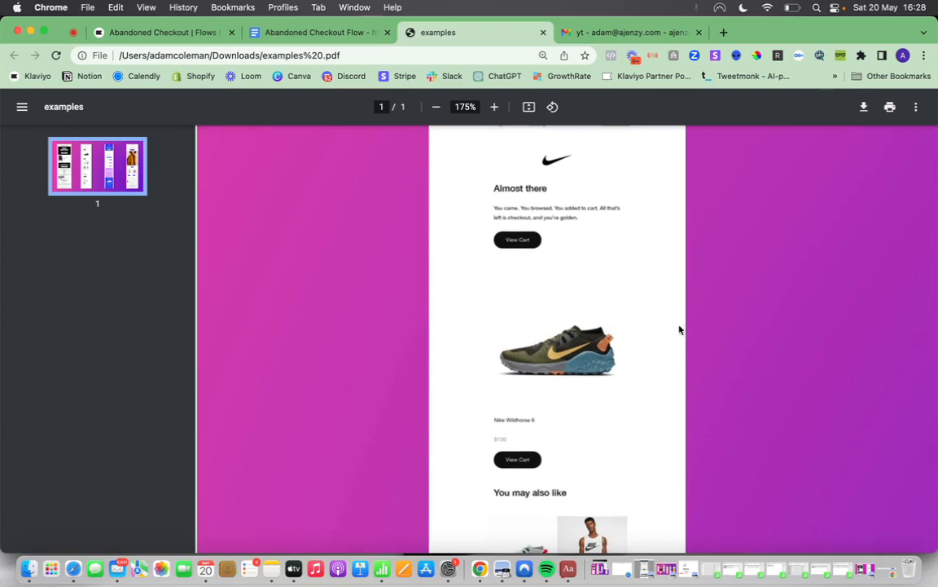
Compare the Fabletics Men offer block, the Thousand Fell product list and the Alex Mill discount header across the example emails.
scroll(679, 329, left, 10)
scroll(680, 329, down, 5)
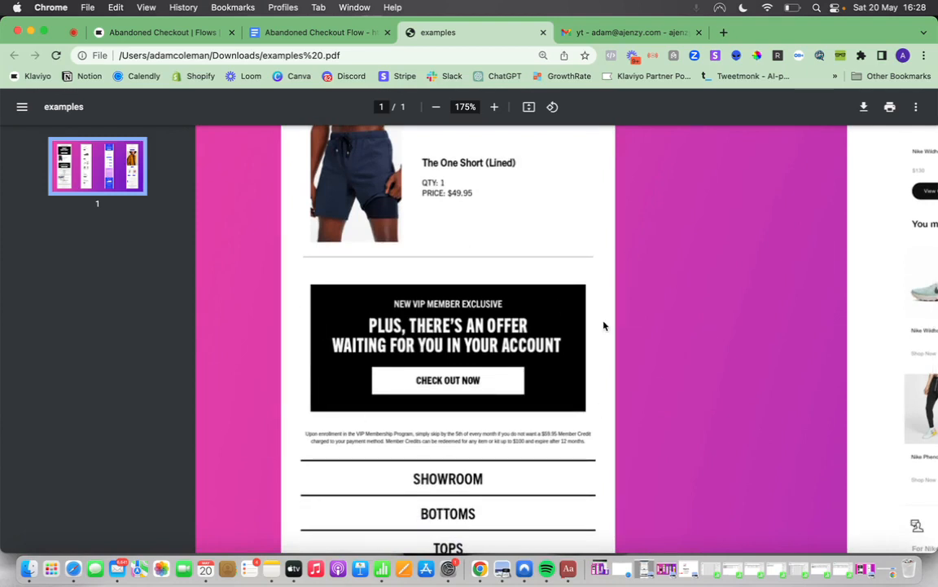
scroll(611, 324, right, 3)
scroll(617, 323, right, 20)
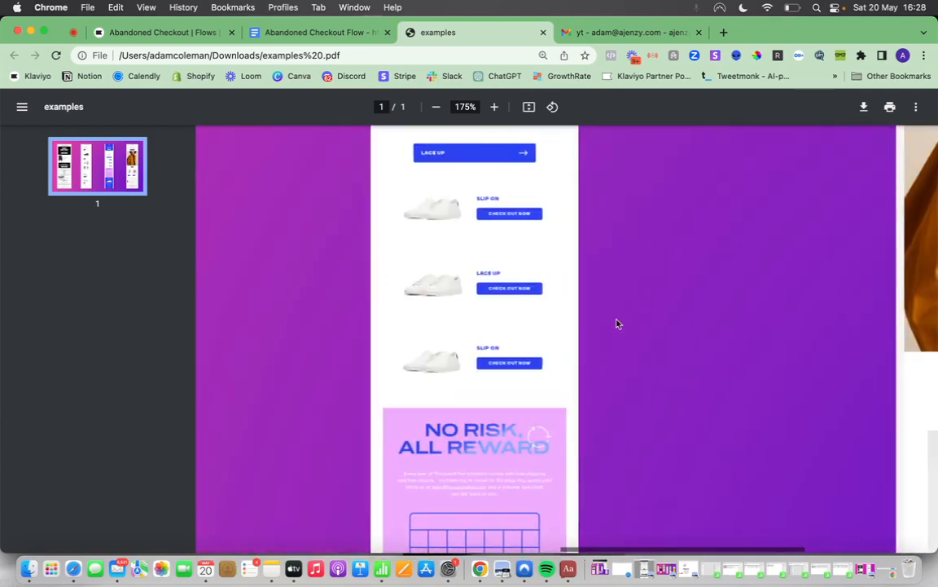
scroll(617, 323, right, 9)
scroll(616, 324, up, 5)
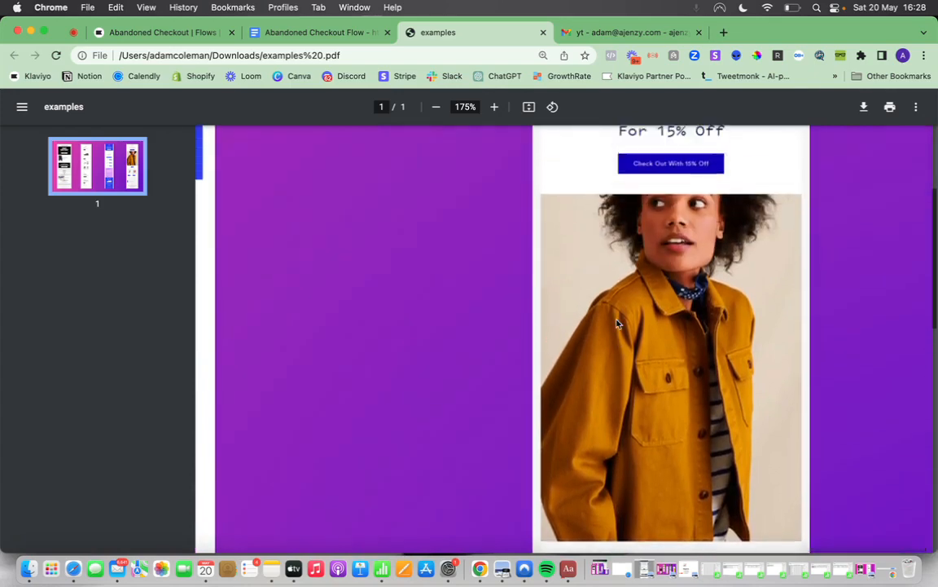
scroll(617, 324, up, 1)
scroll(616, 324, down, 2)
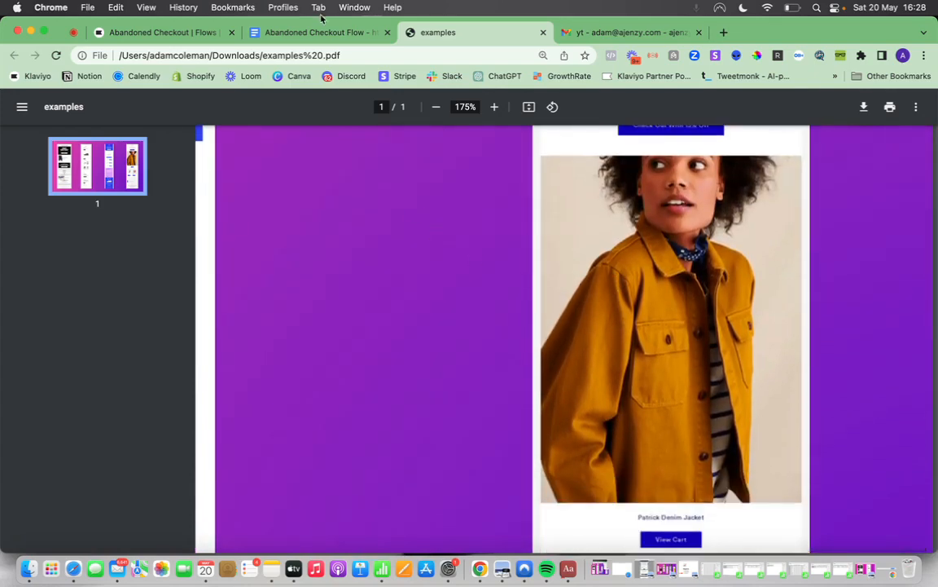
Switch back to the Abandoned Checkout Flow document in Google Docs at its Content section.
click(289, 31)
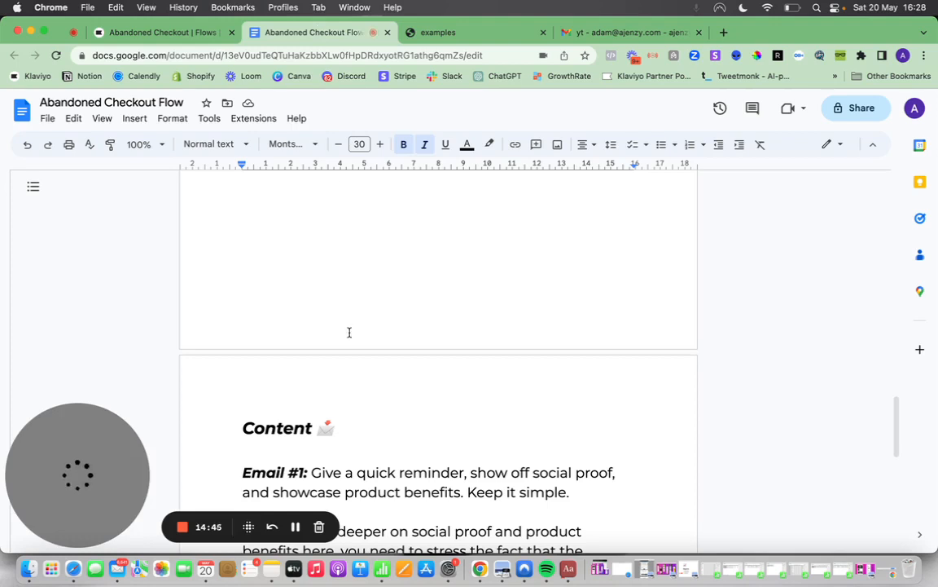